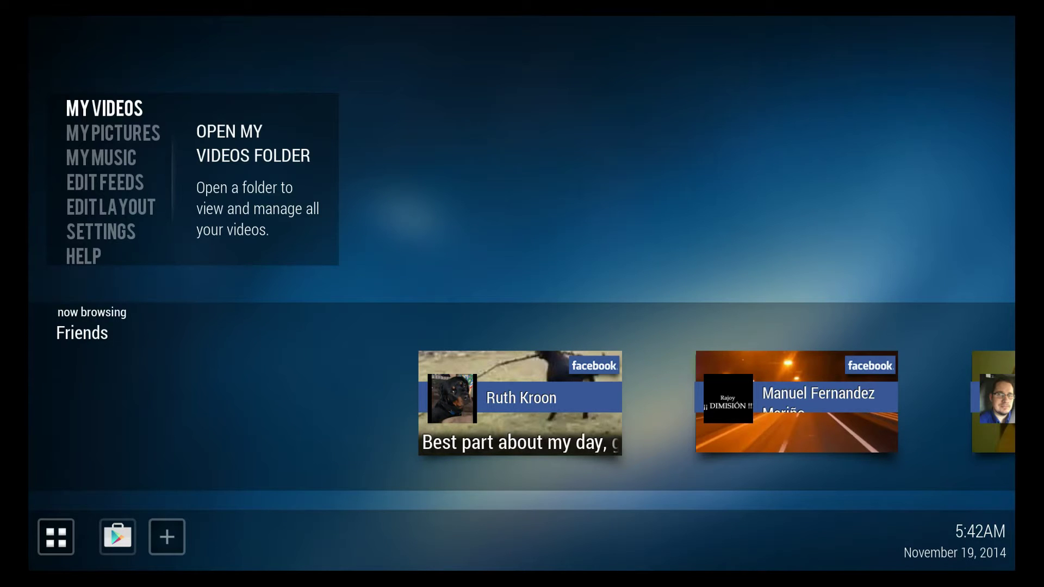
Read the side menu descriptions for pictures, music, edit feeds, edit layout and system settings.
key("Down")
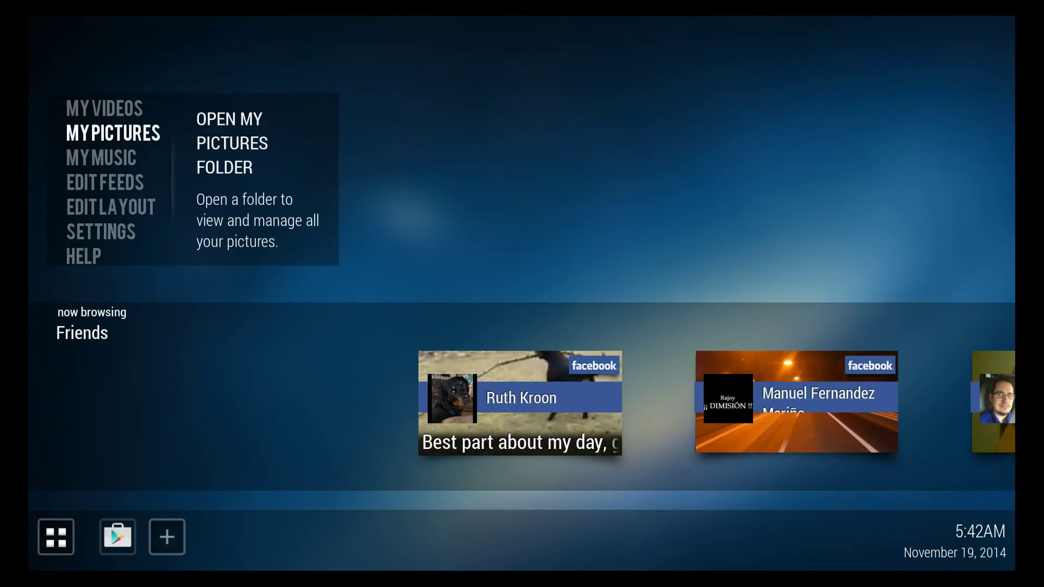
key("Down")
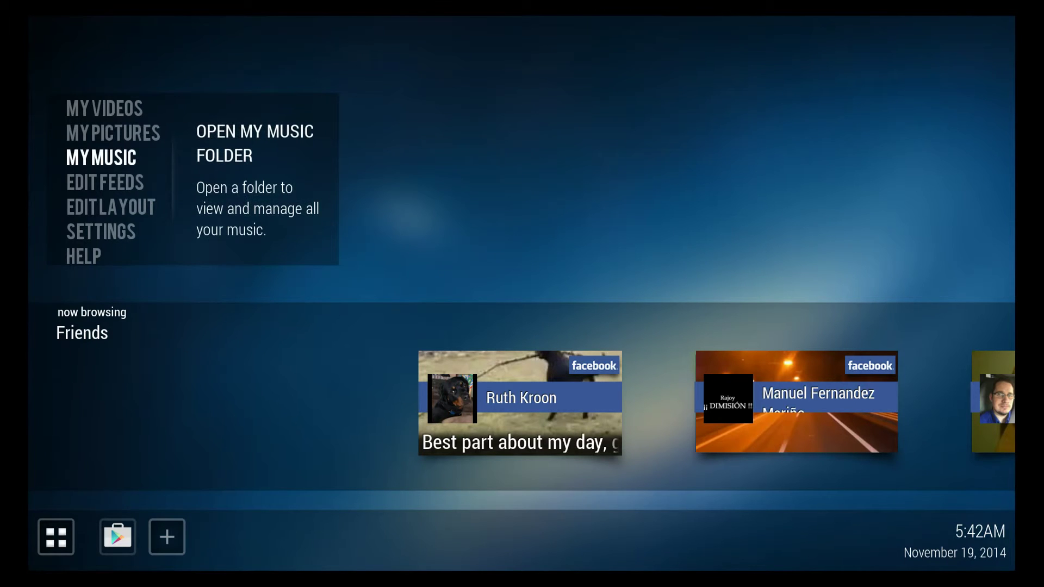
key("Down")
key("Down")
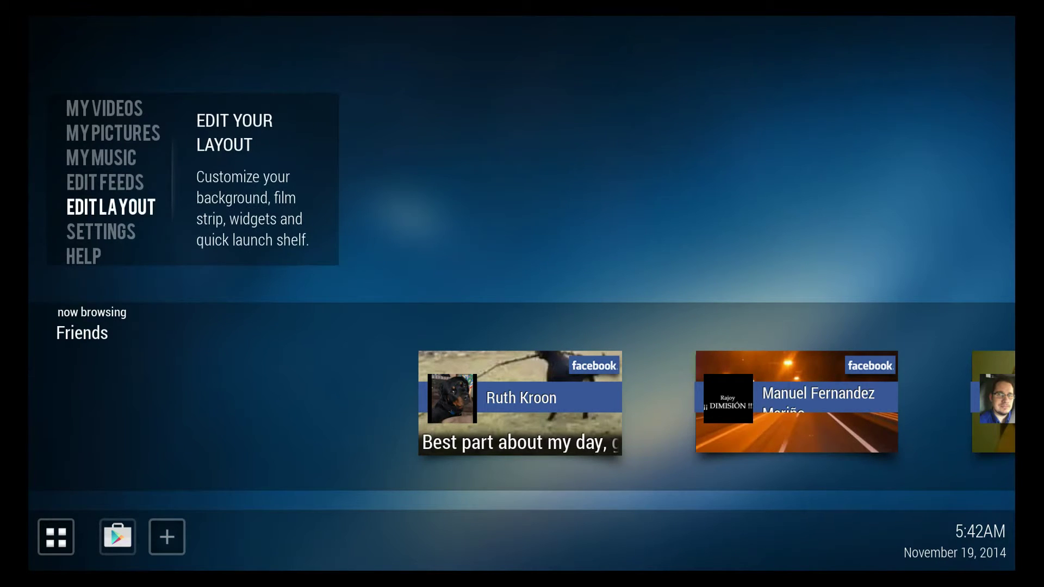
key("Down")
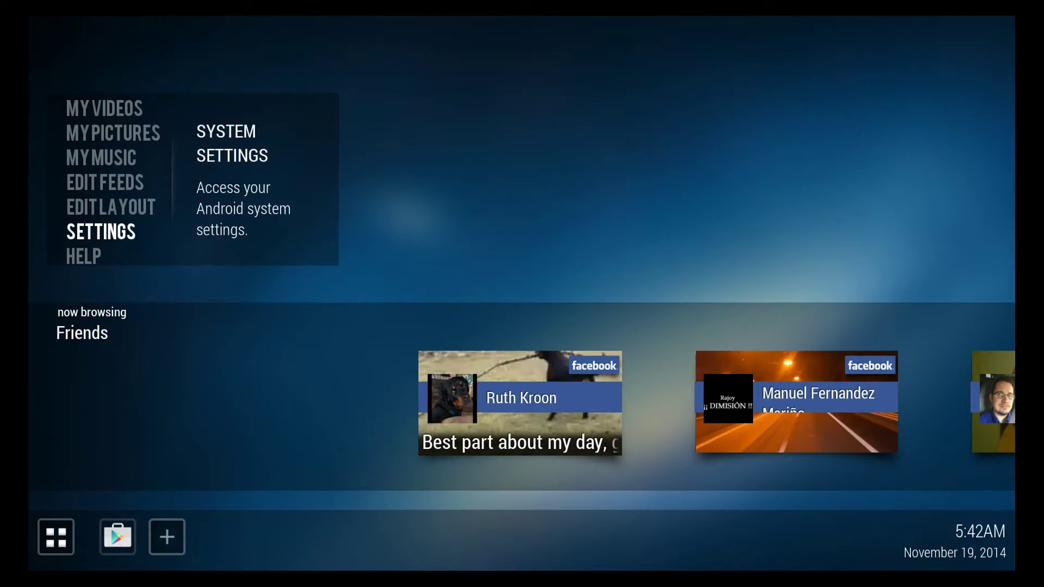
key("Down")
key("Down")
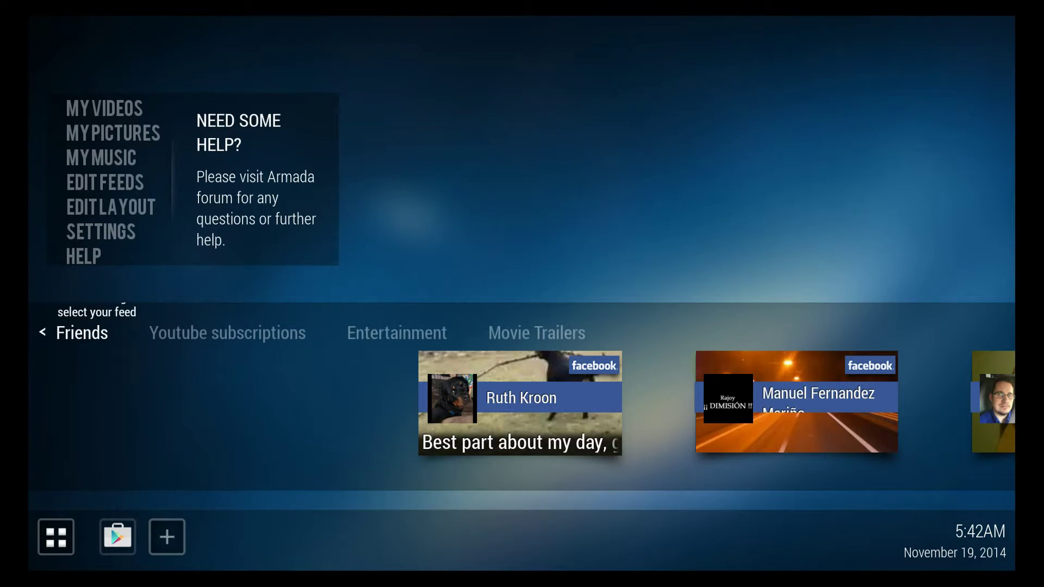
Step back up through the menu to MY VIDEOS, then down again to HELP.
key("Up")
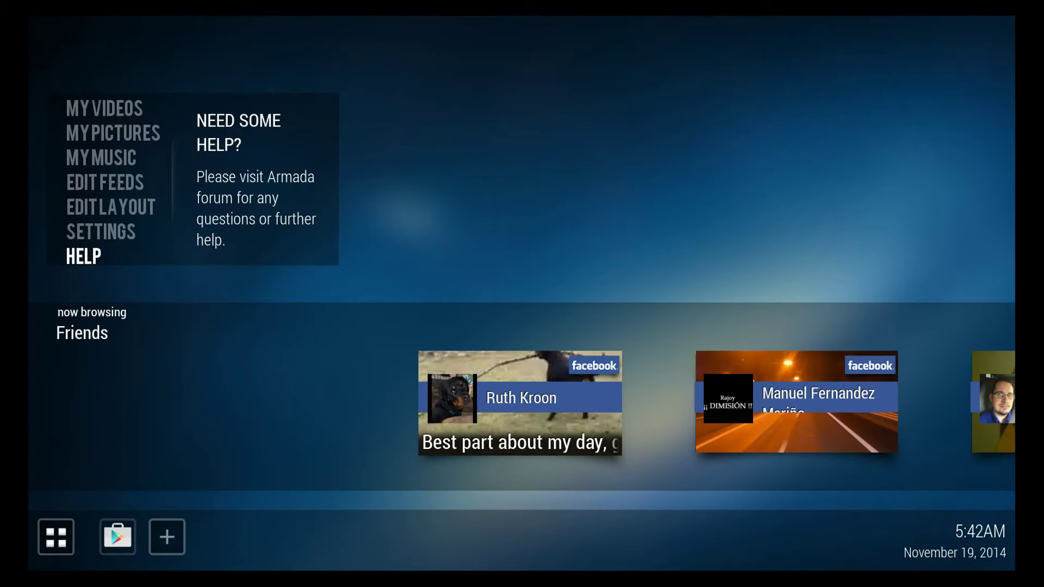
key("Up")
key("Up")
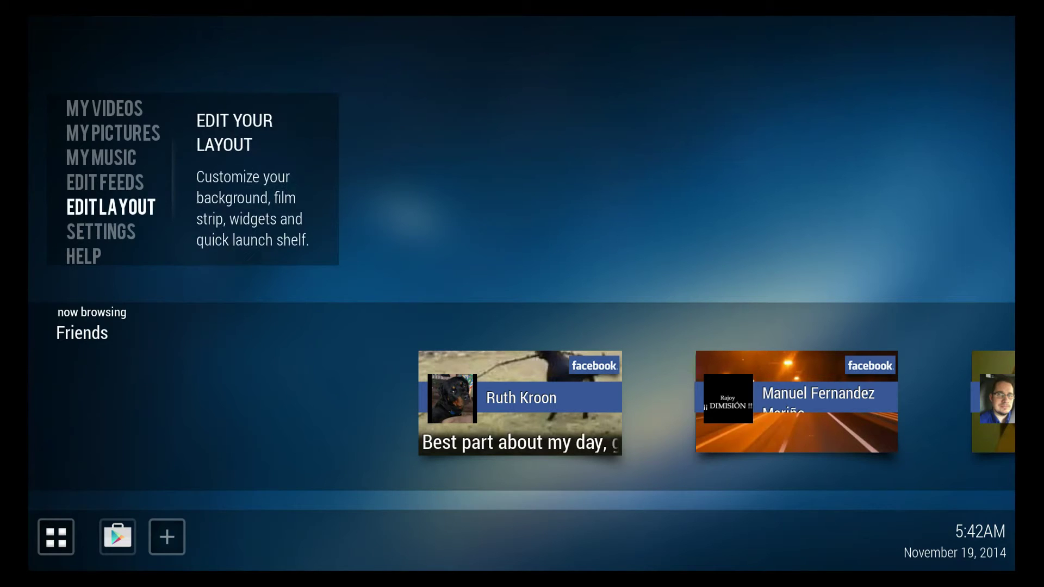
key("Up")
key("Up")
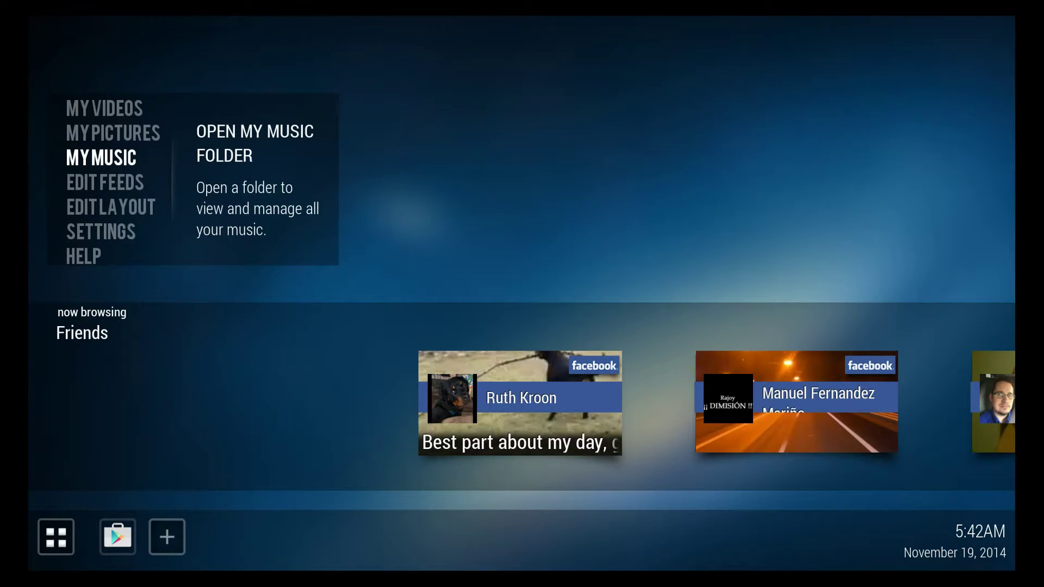
key("Up")
key("Up")
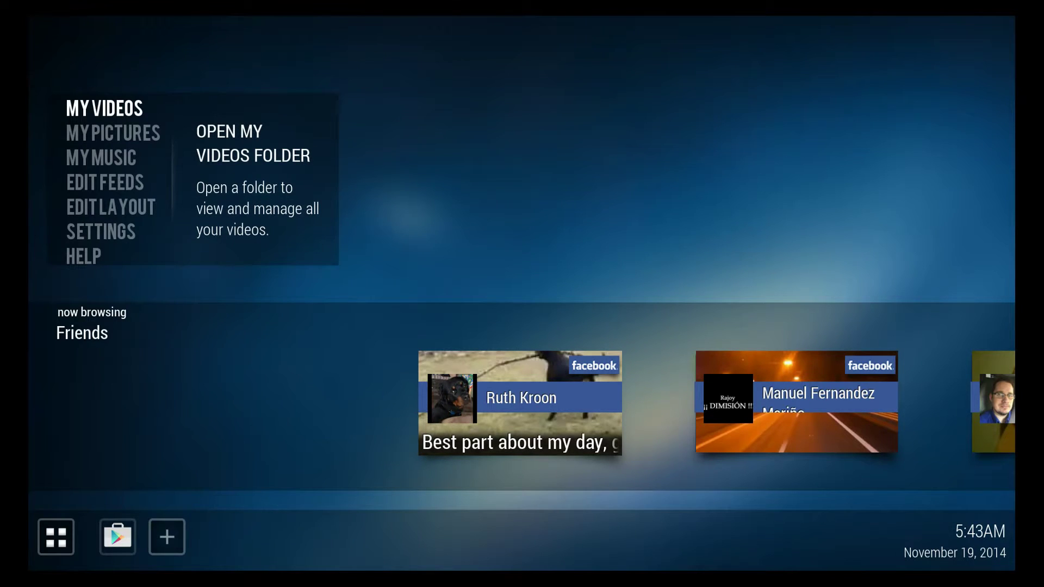
key("Down")
key("Down")
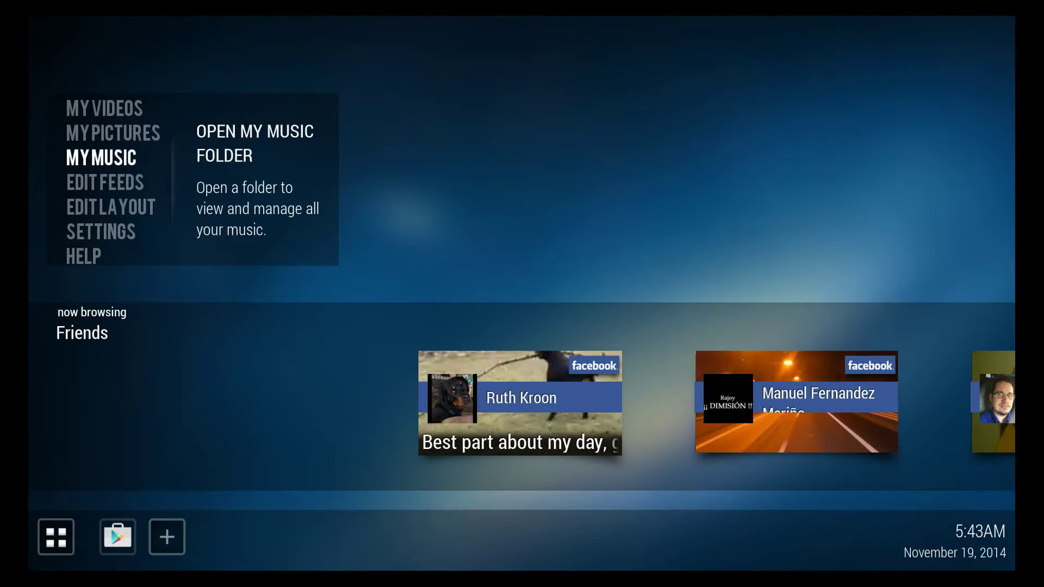
key("Down")
key("Down")
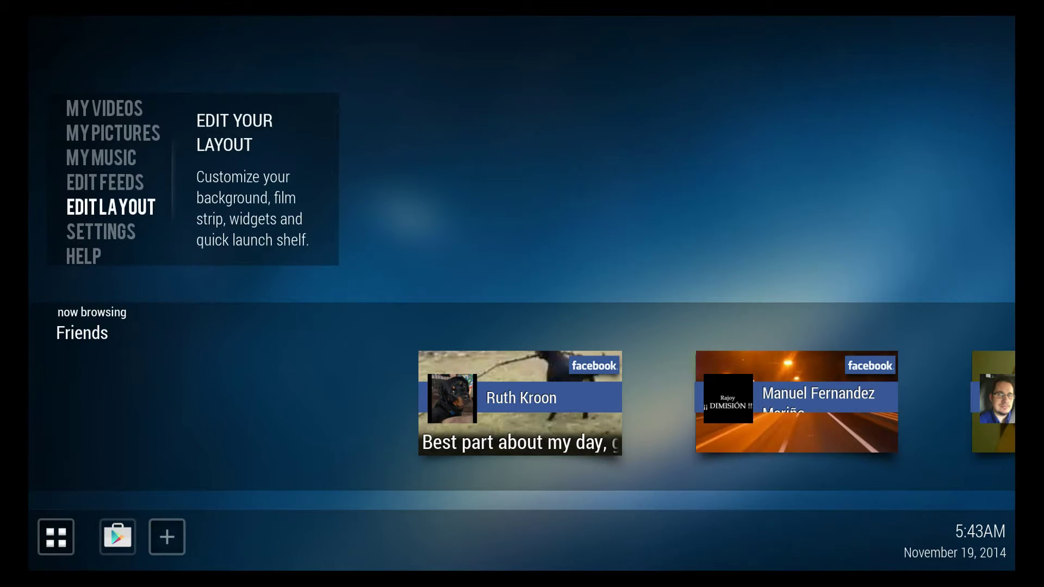
key("Down")
key("Down")
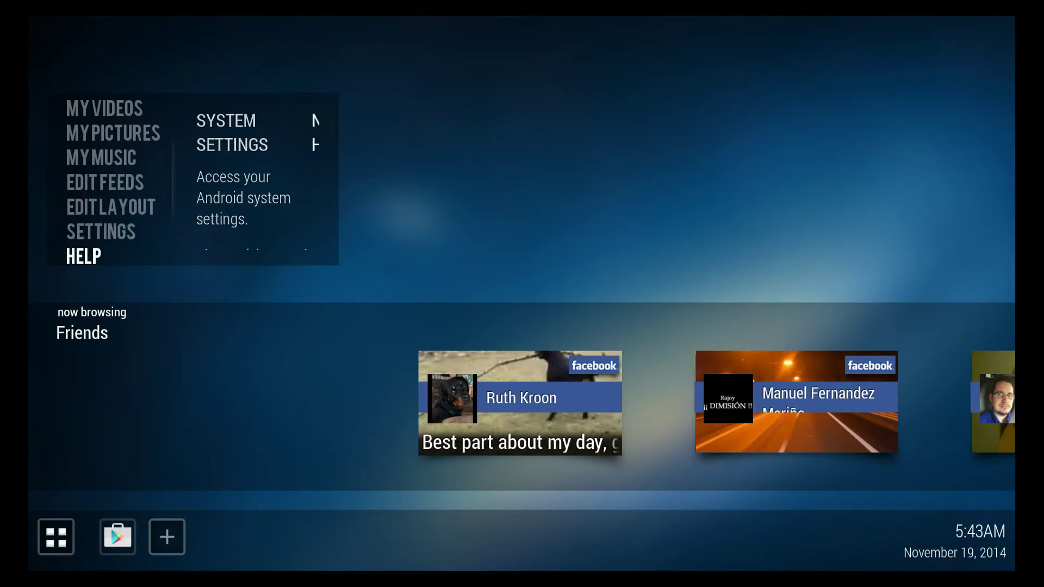
key("Down")
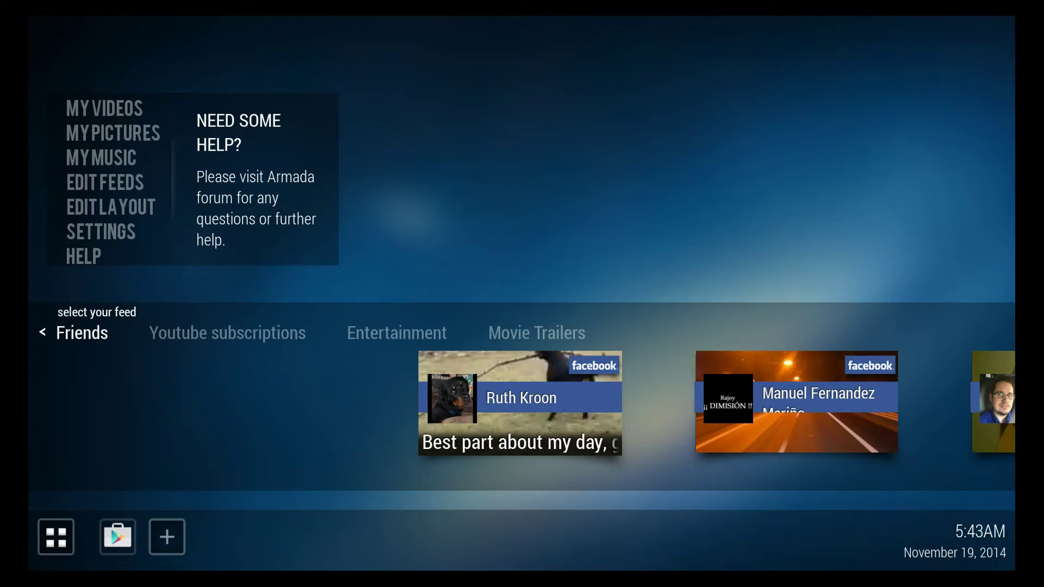
Switch to Youtube subscriptions and browse from Unqualified Advice to the Tonight Show videos.
key("Right")
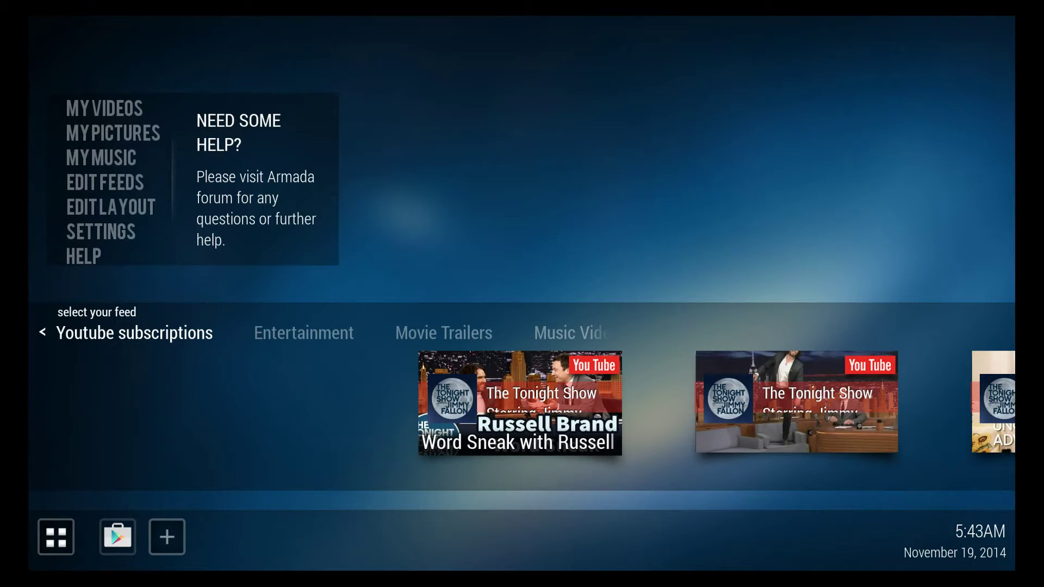
key("Down")
key("Right")
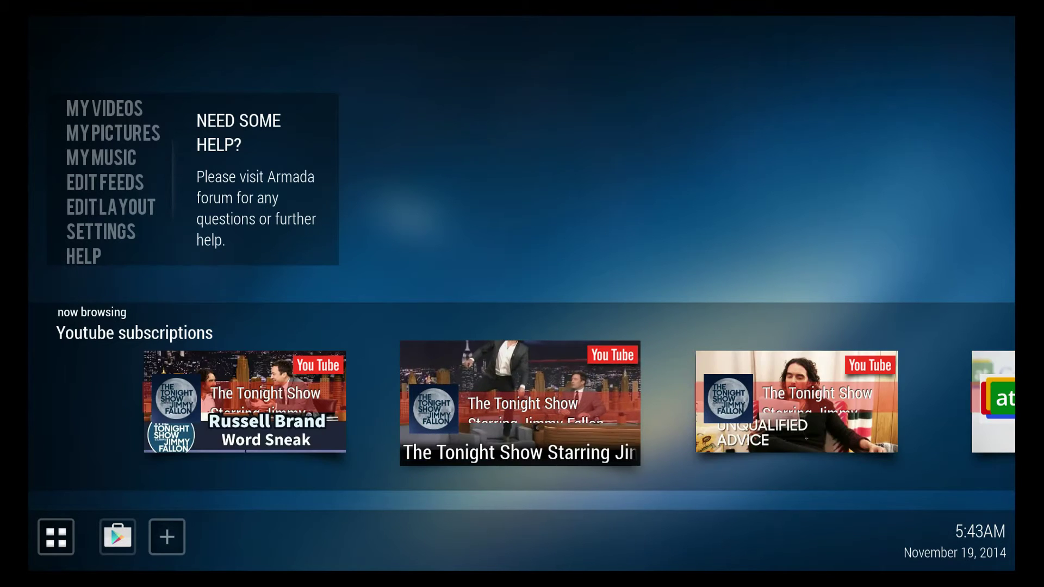
key("Right")
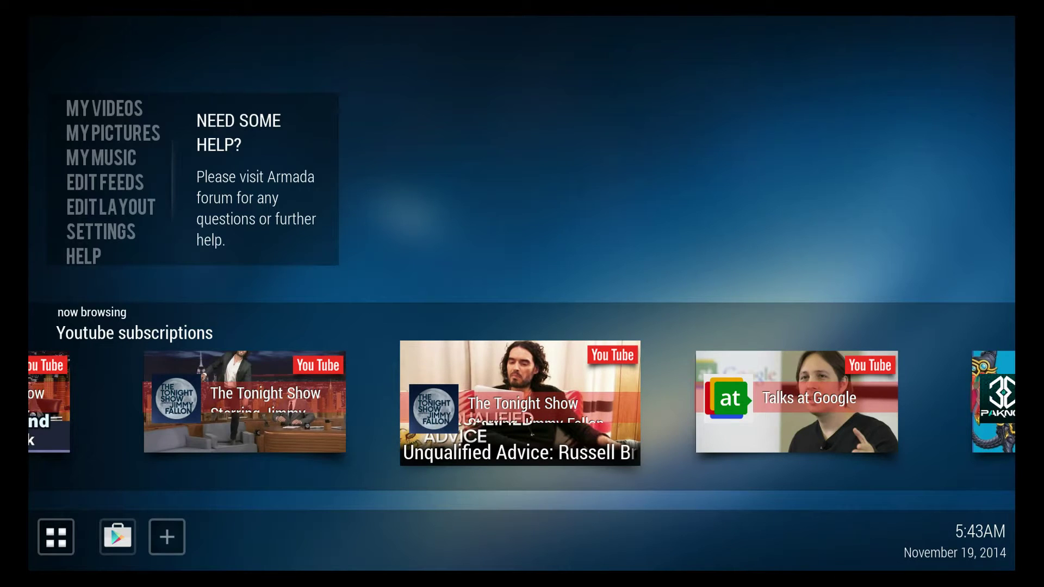
key("Right")
key("Right")
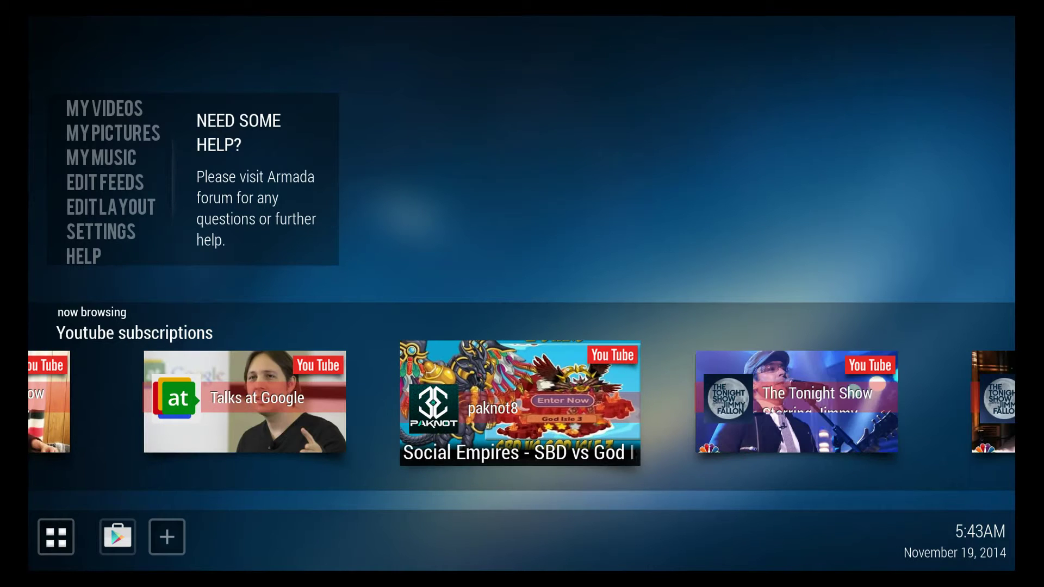
key("Right")
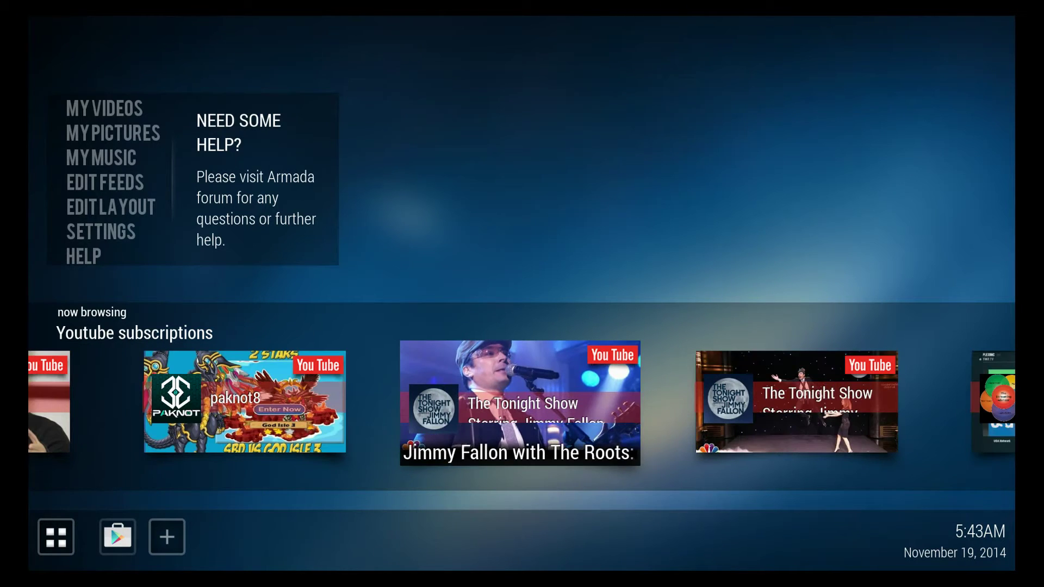
key("Right")
key("Right")
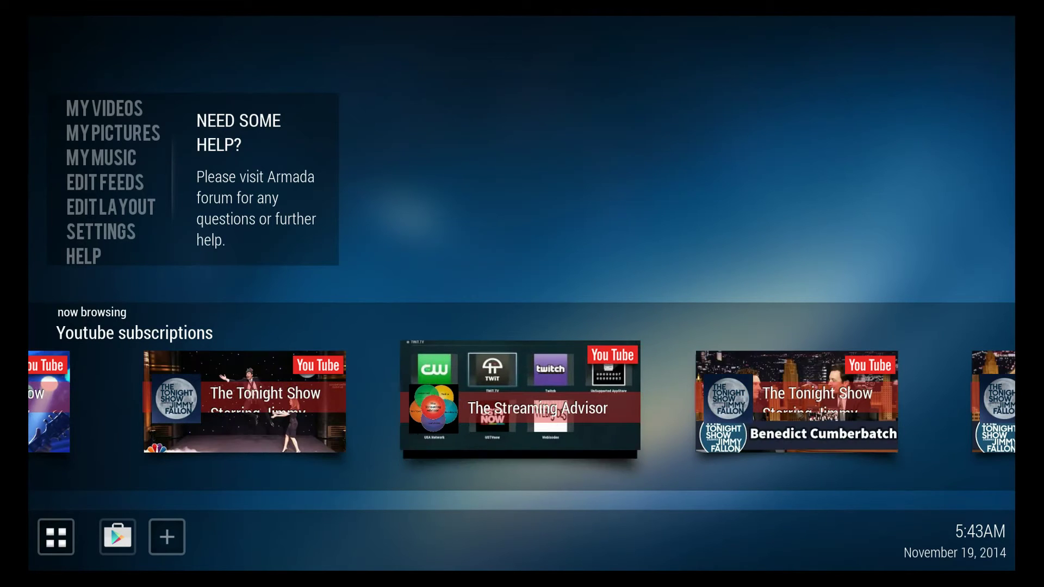
key("Right")
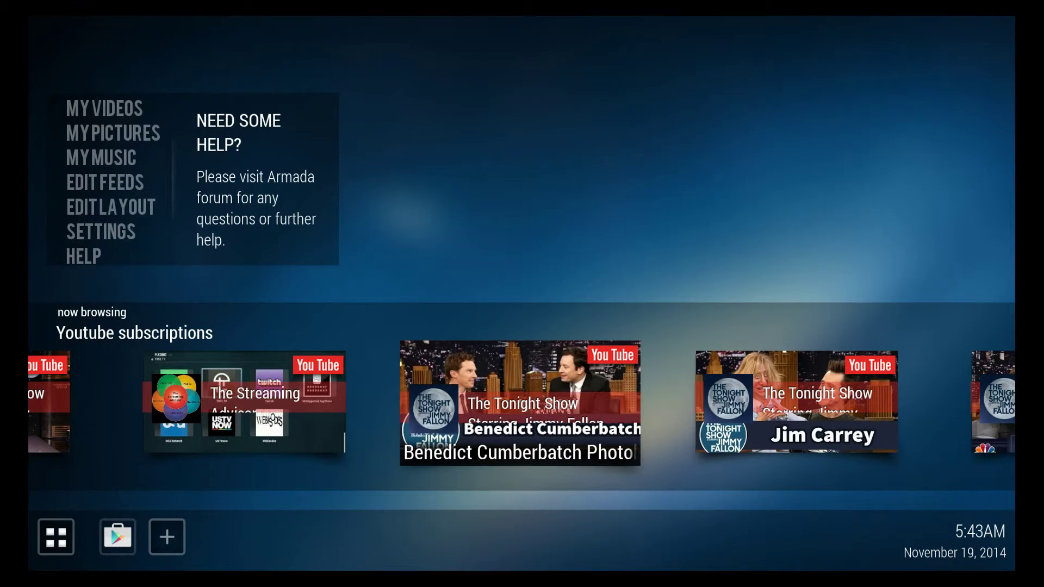
Browse on through Jim Carrey, Talks at Google, Tove Lo and Star Wars videos, then return to the feed chooser.
key("Left")
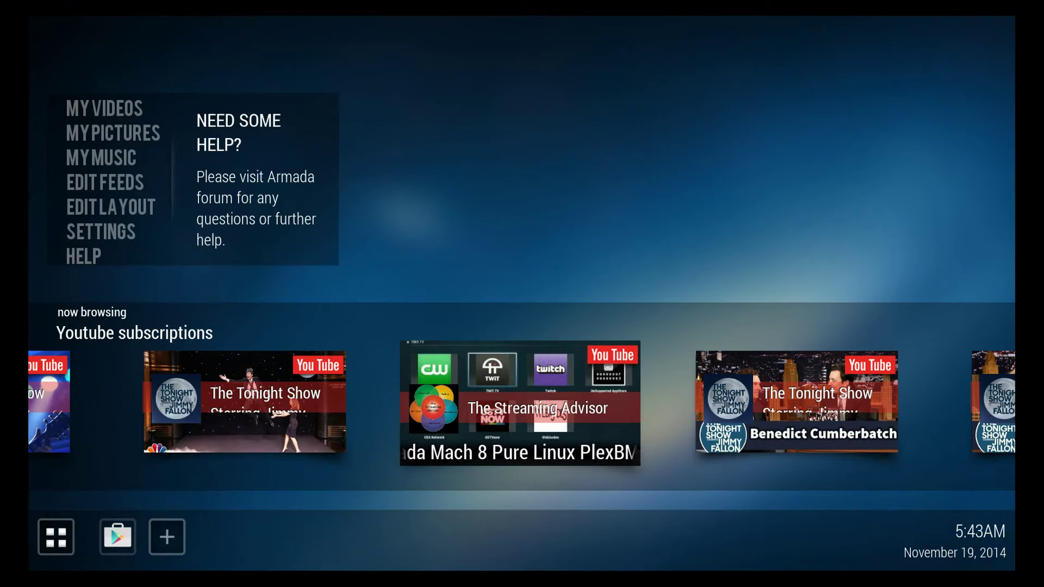
key("Right")
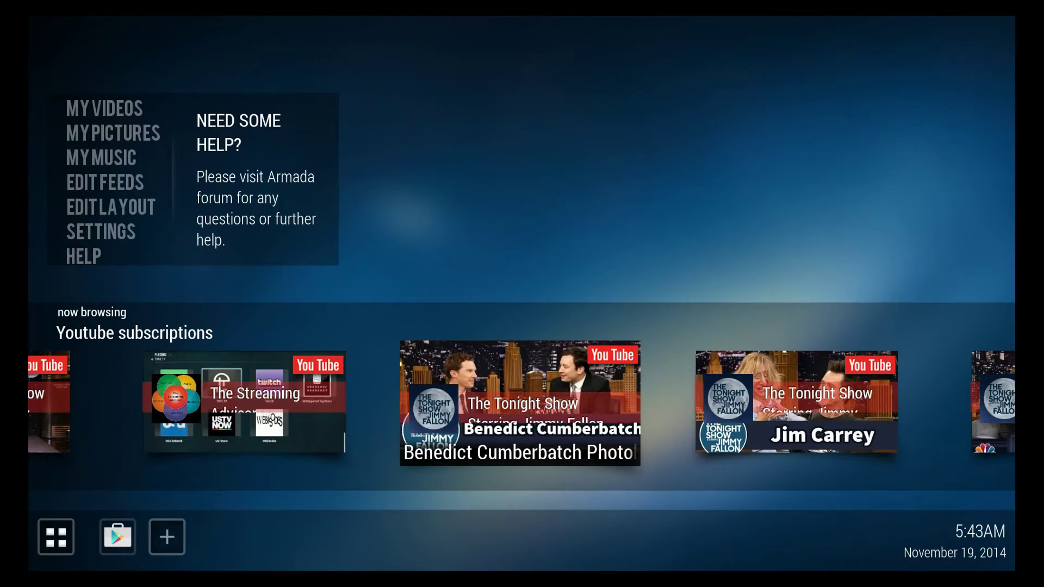
key("Right")
key("Right")
key("Right")
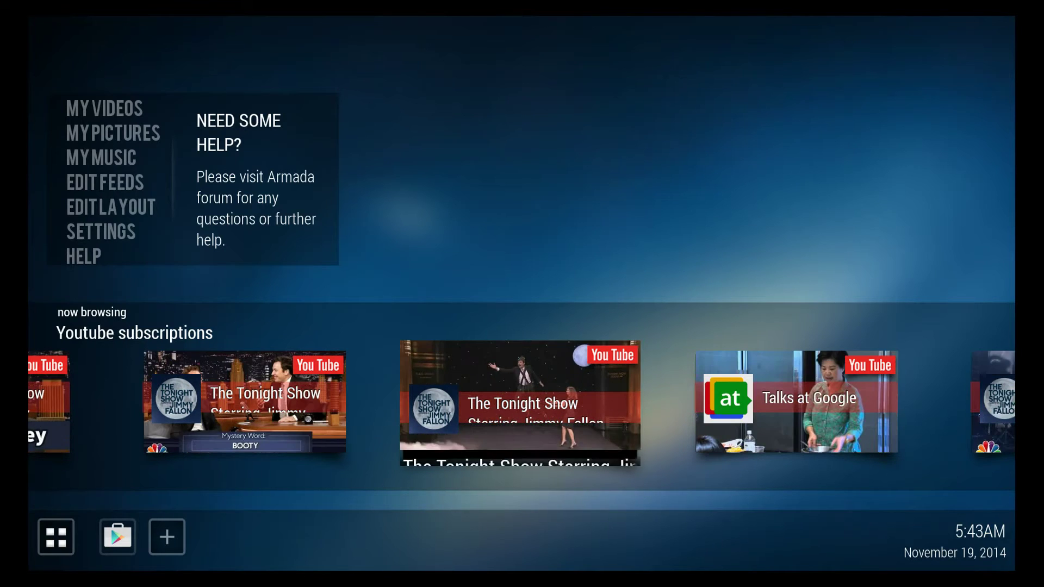
key("Right")
key("Right")
key("Left")
key("Right")
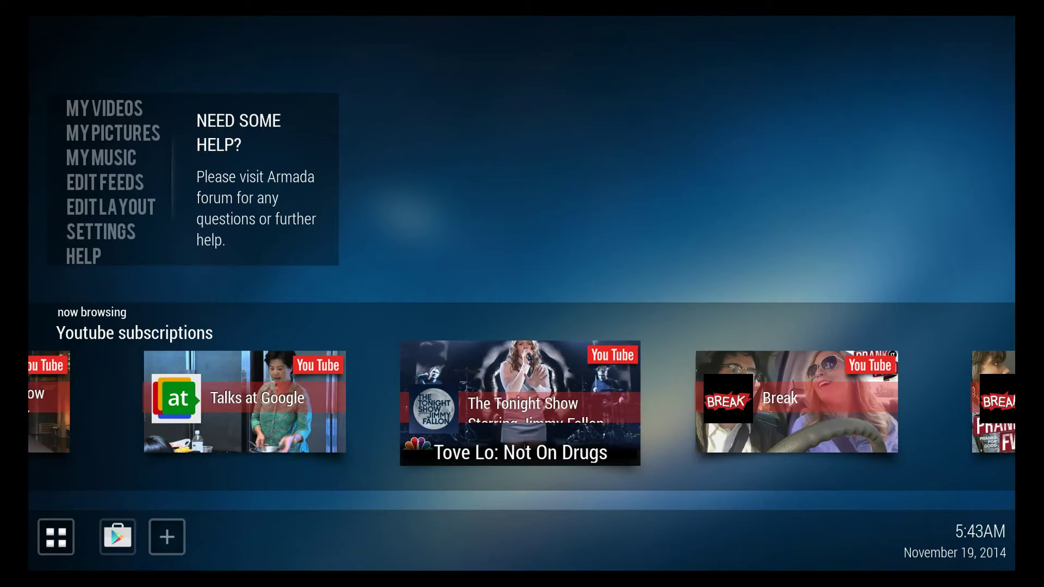
key("Right")
key("Right")
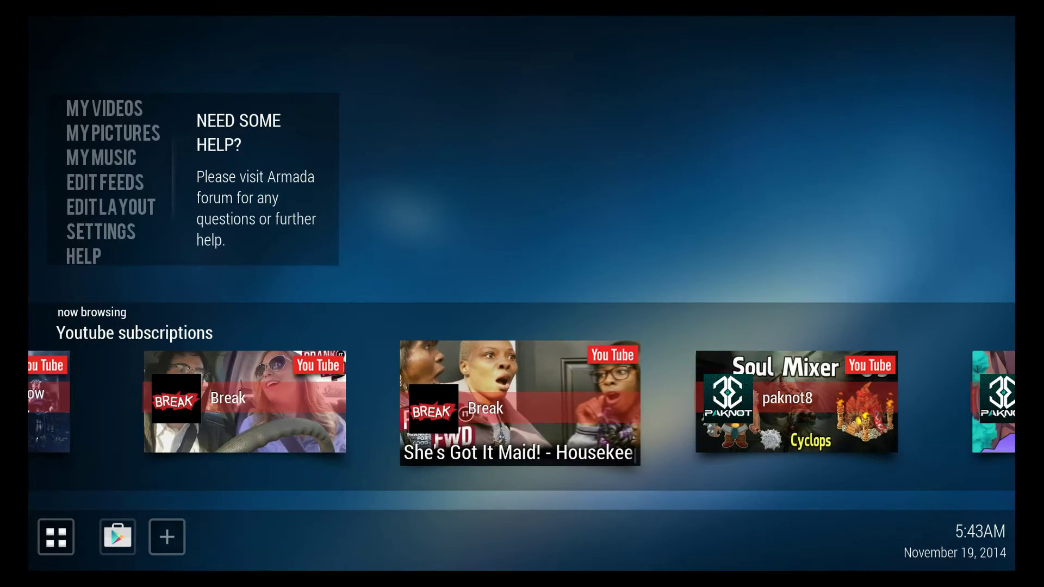
key("Right")
key("Right")
key("Right")
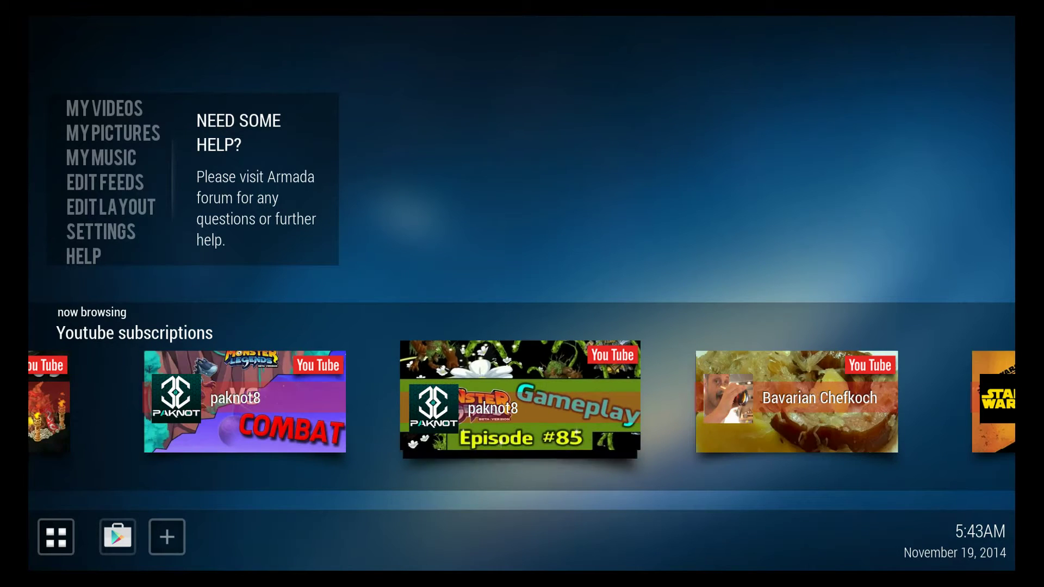
key("Right")
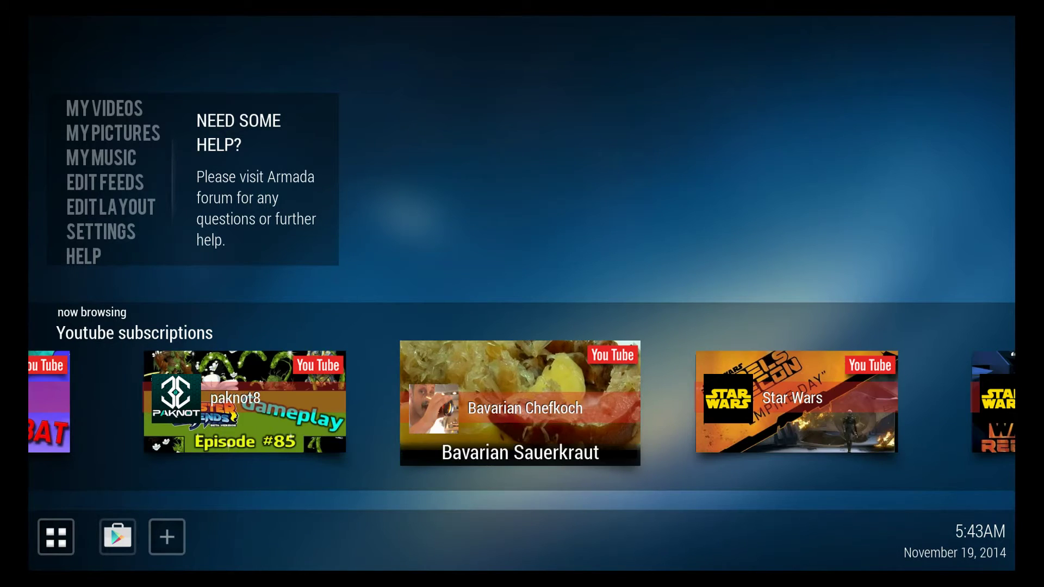
key("Right")
key("Right")
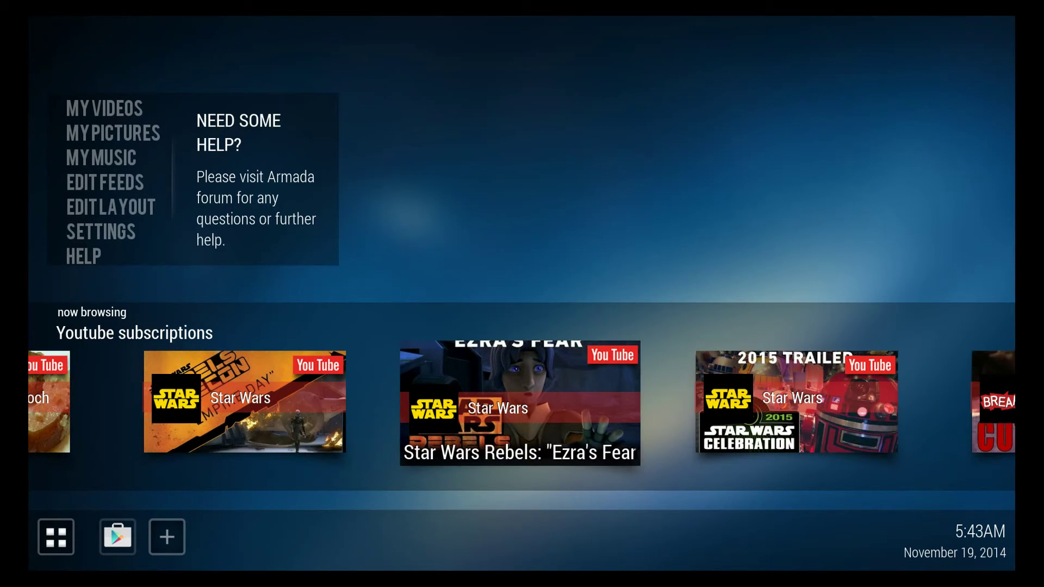
key("Right")
key("Right")
key("Right")
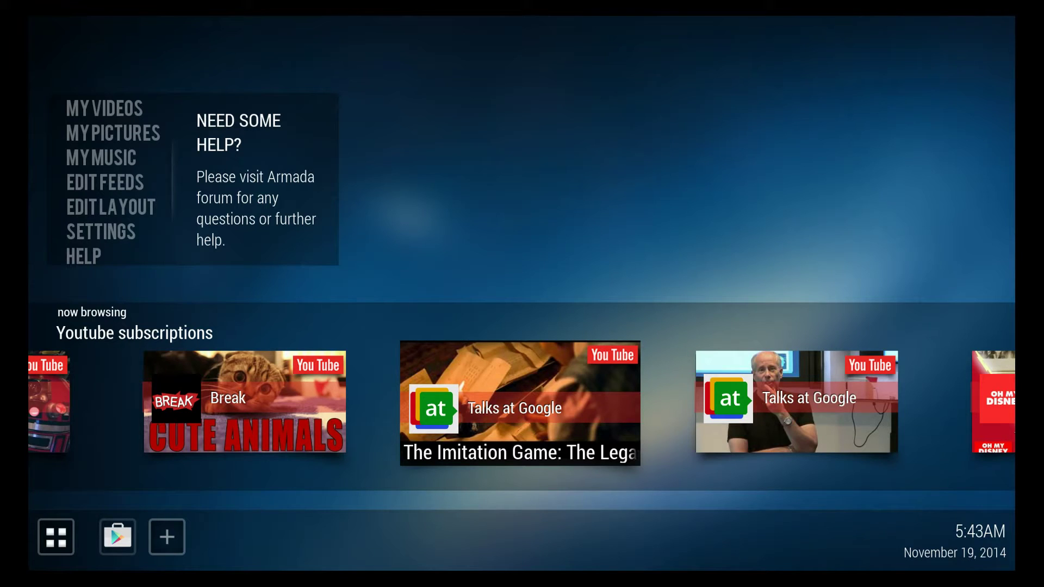
key("Up")
Step through the feed chooser from Entertainment to Friends.
key("Right")
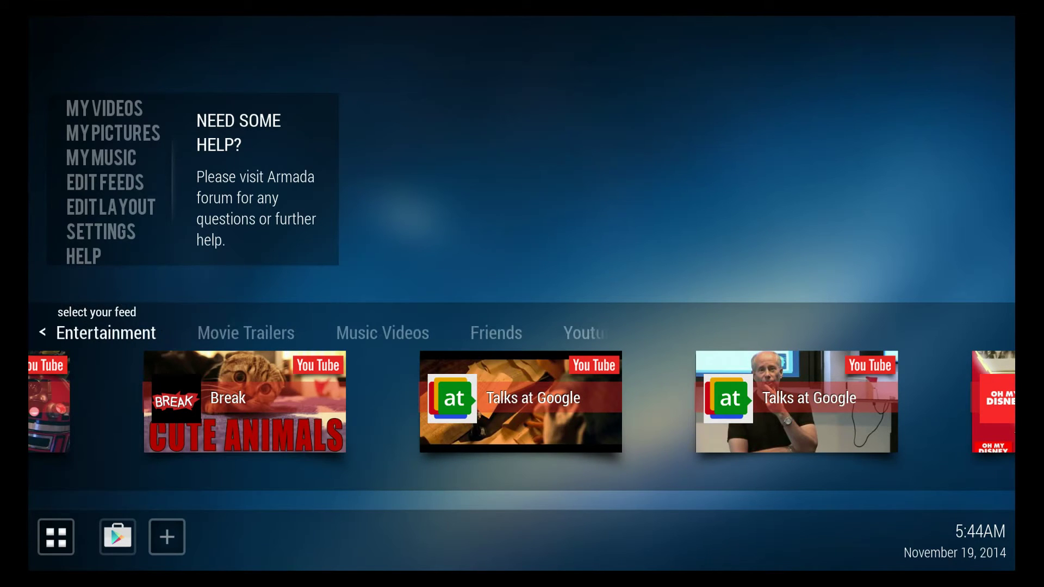
key("Right")
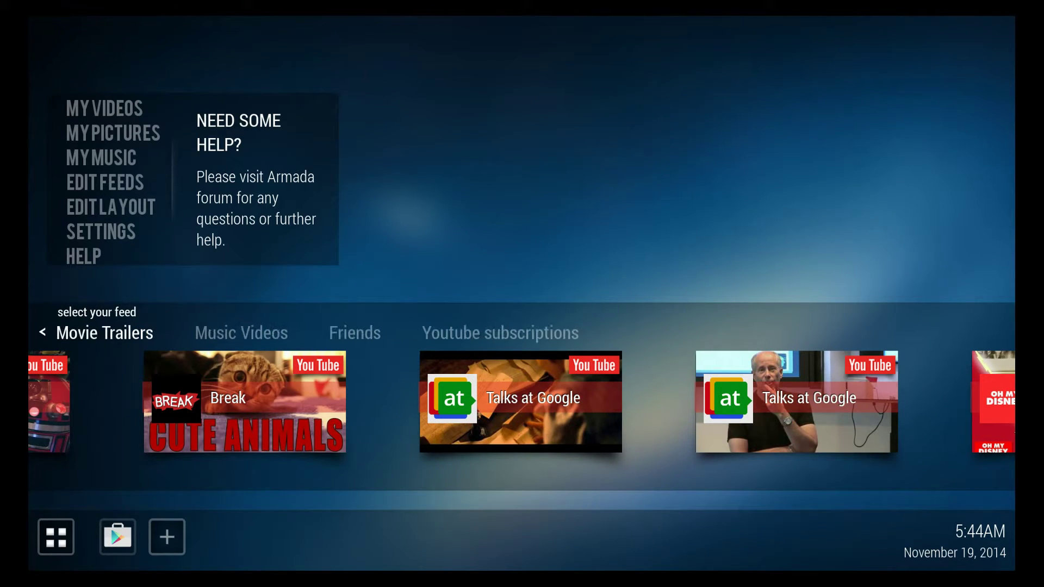
key("Right")
key("Right")
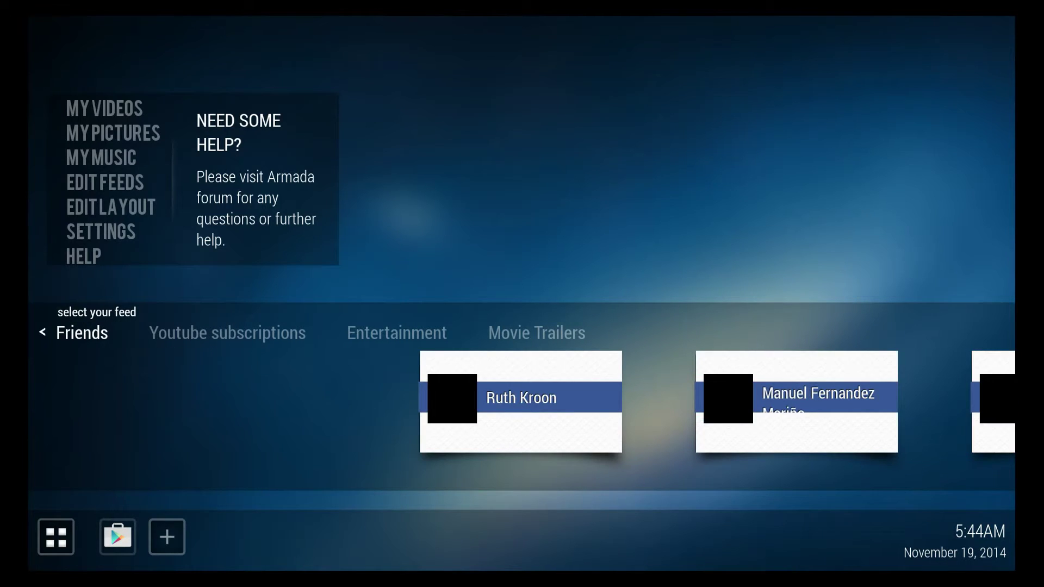
Browse the friends' Facebook posts, then go back up to the side menu.
key("Down")
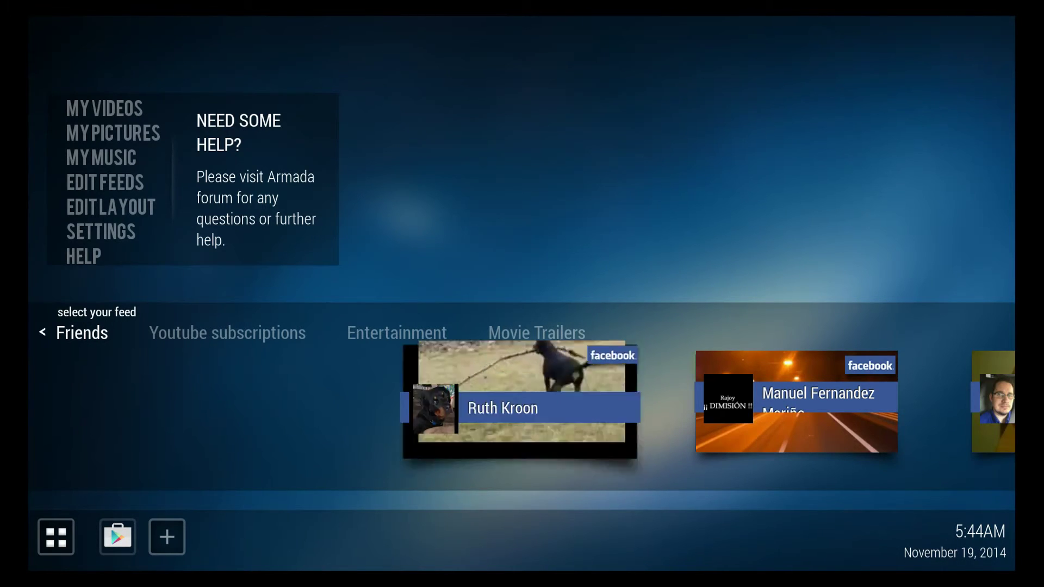
key("Right")
key("Right")
key("Right")
key("Right")
key("Right")
key("Right")
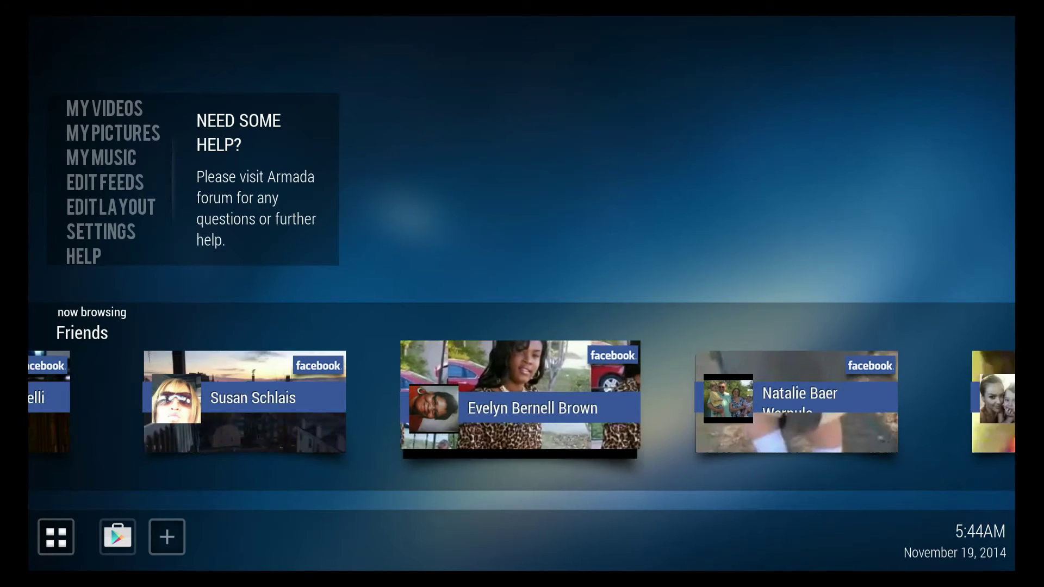
key("Right")
key("Right")
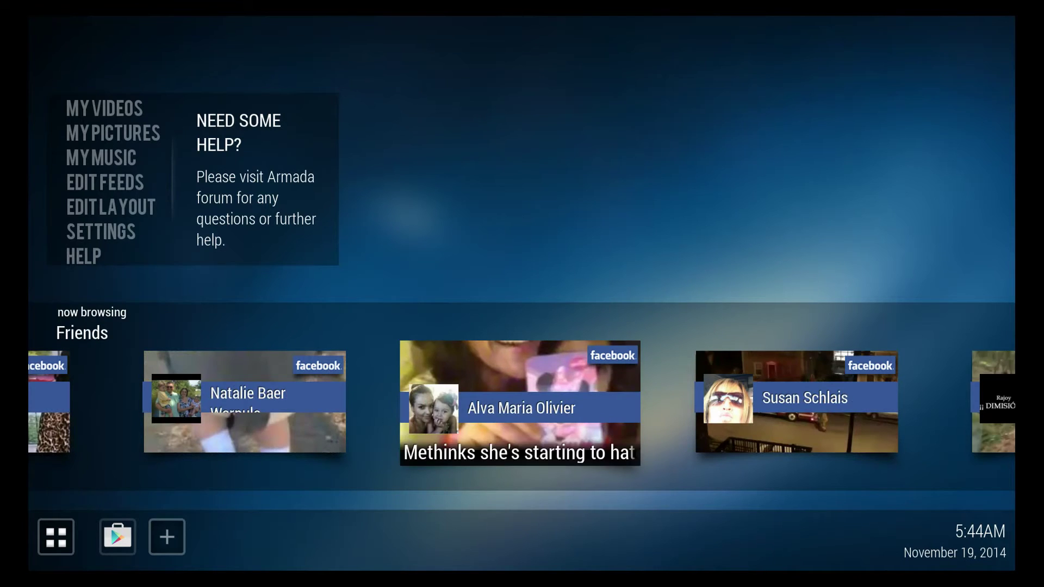
key("Right")
key("Right")
key("Right")
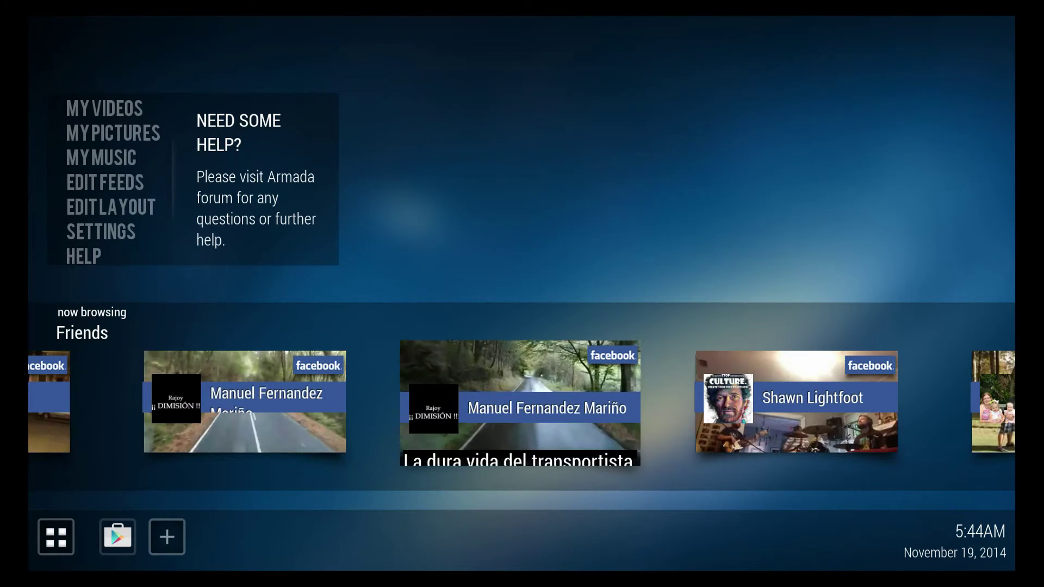
key("Up")
key("Up")
key("Up")
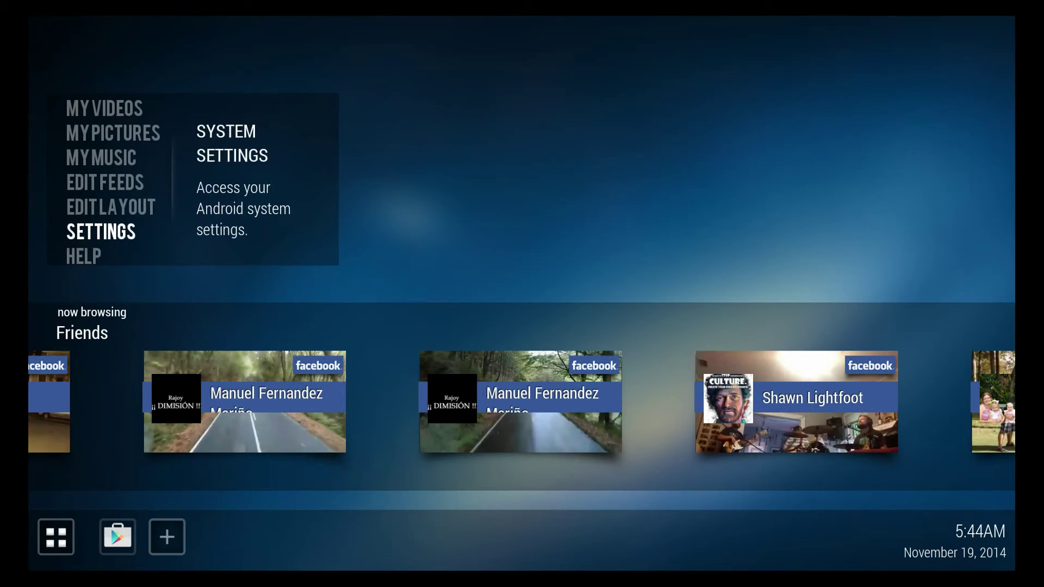
key("Up")
key("Up")
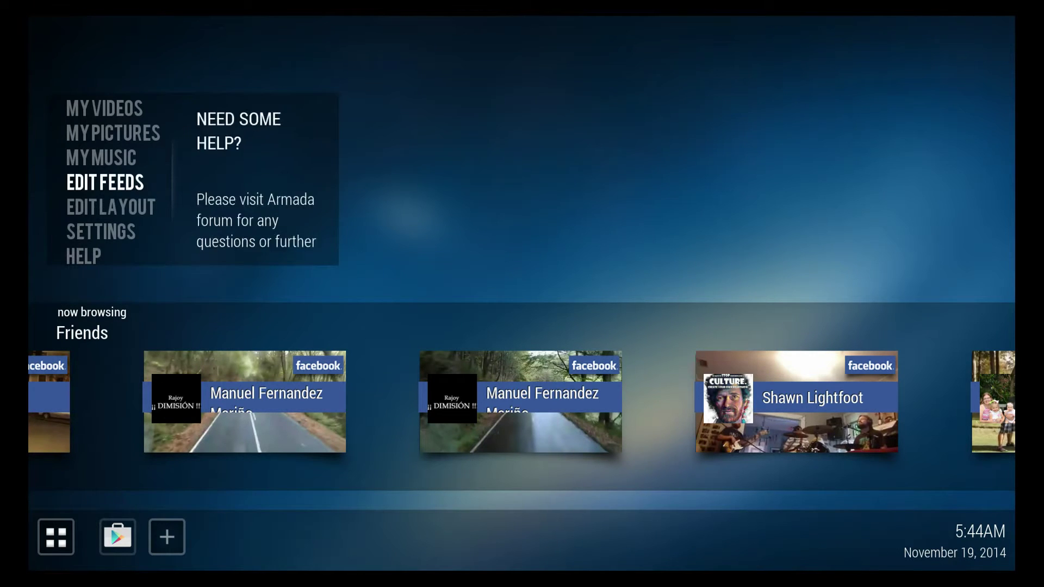
Open the feed source configuration and select the Friends source.
key("Return")
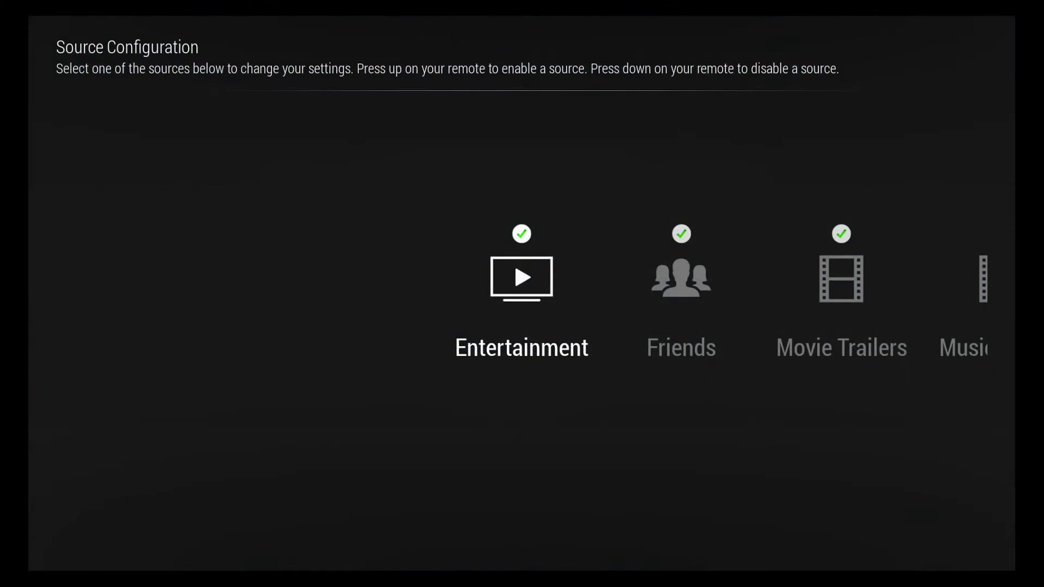
key("Right")
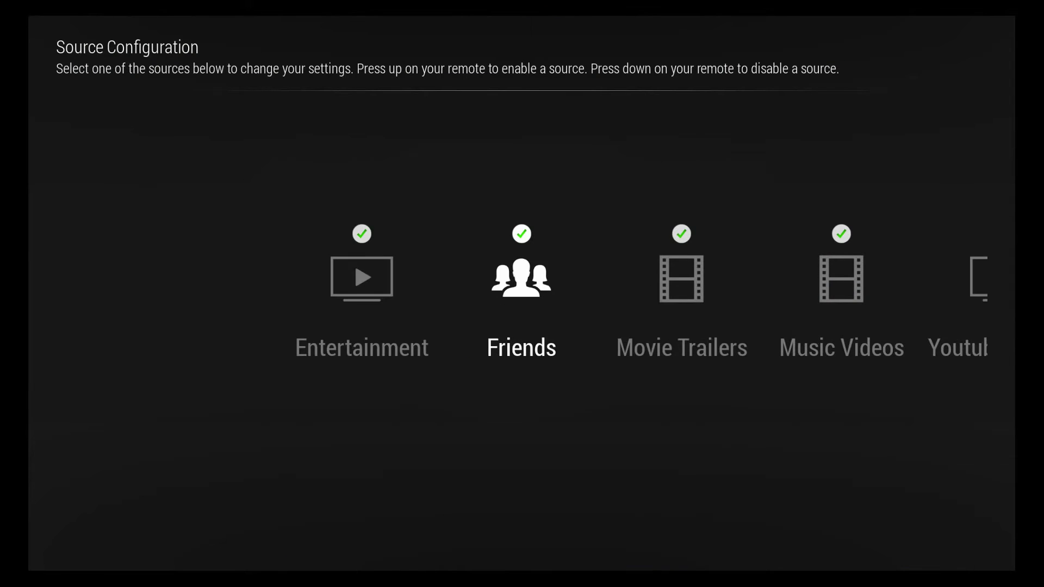
key("Right")
key("Left")
Review the Facebook, Vine, Instagram and Youtube account options, then press Done.
key("Return")
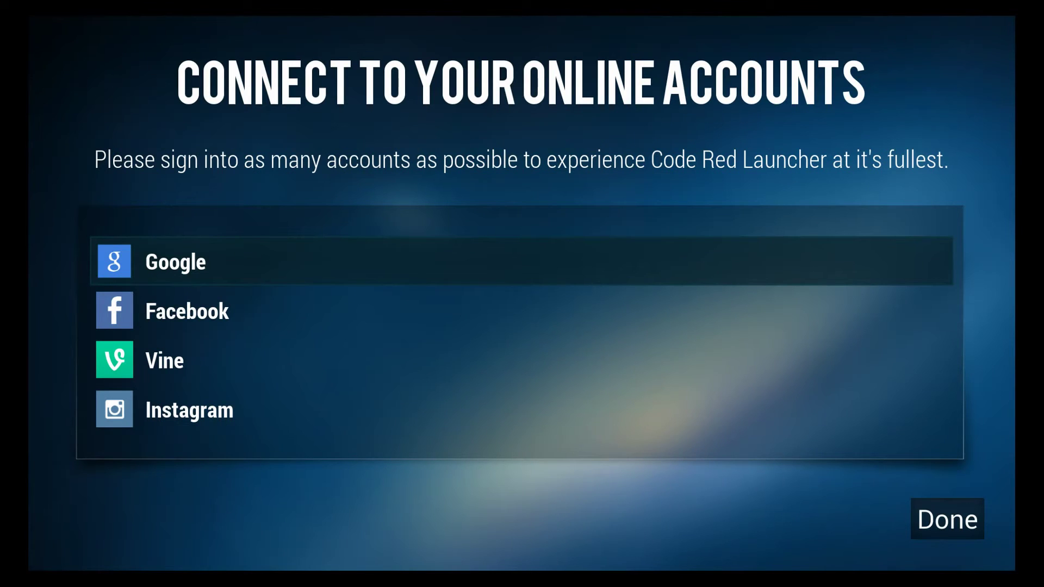
key("Down")
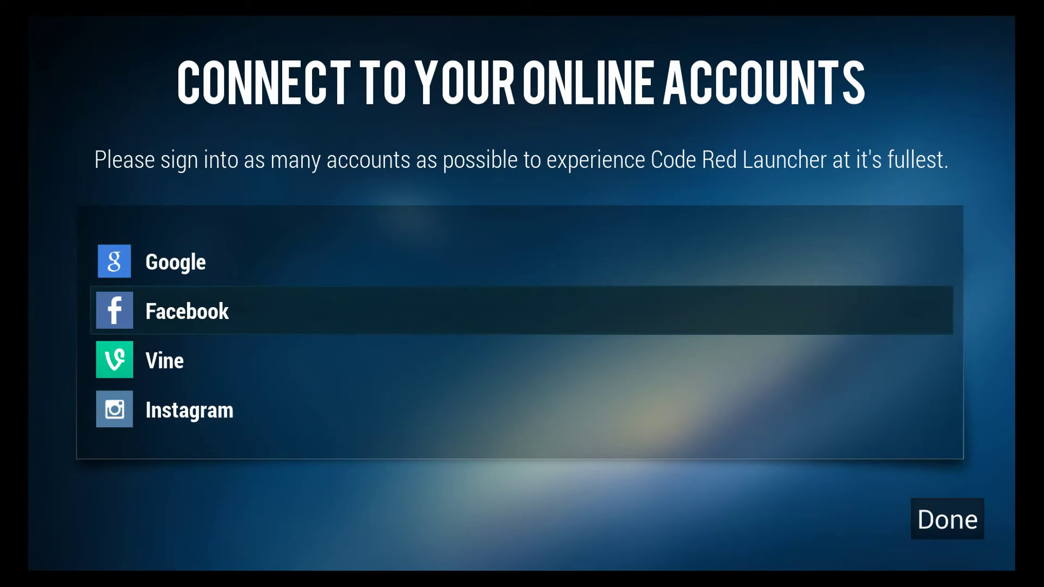
key("Down")
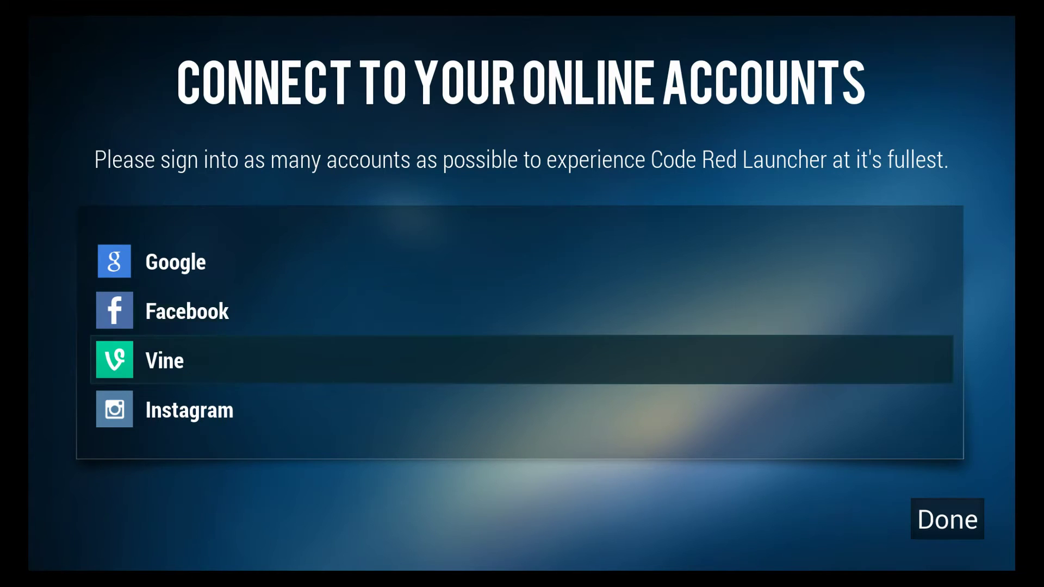
key("Down")
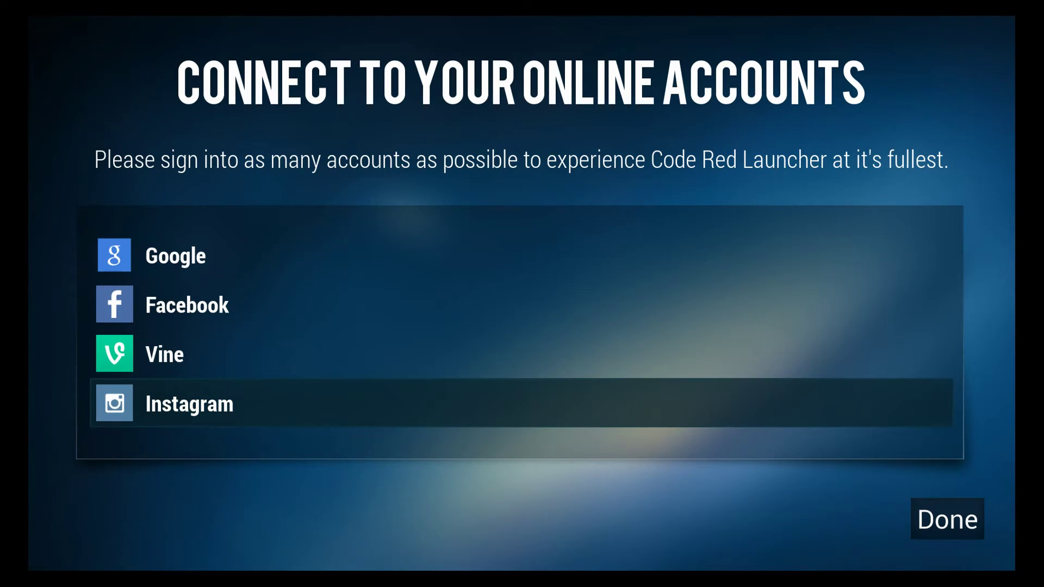
key("Down")
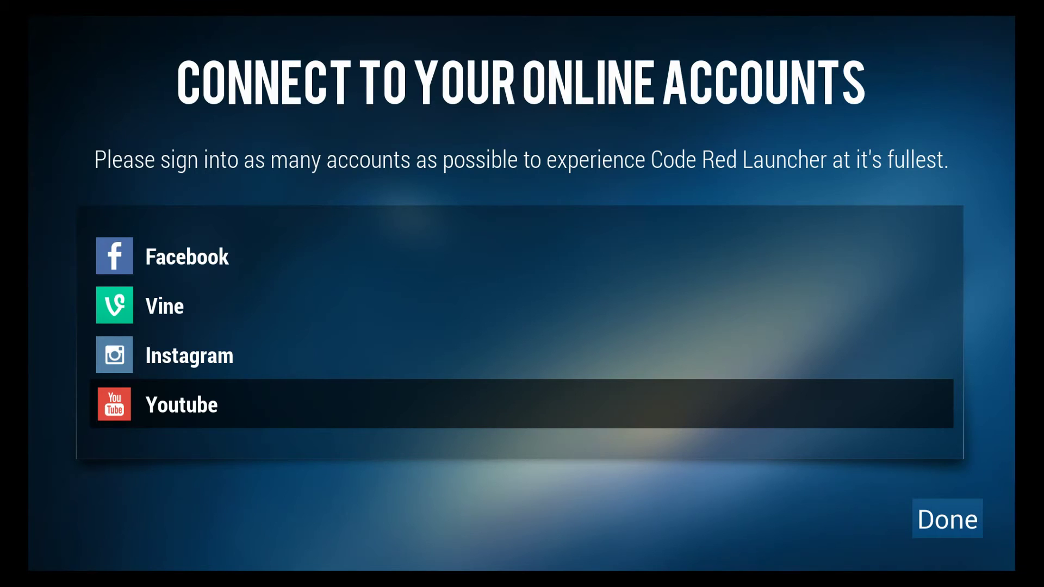
key("Return")
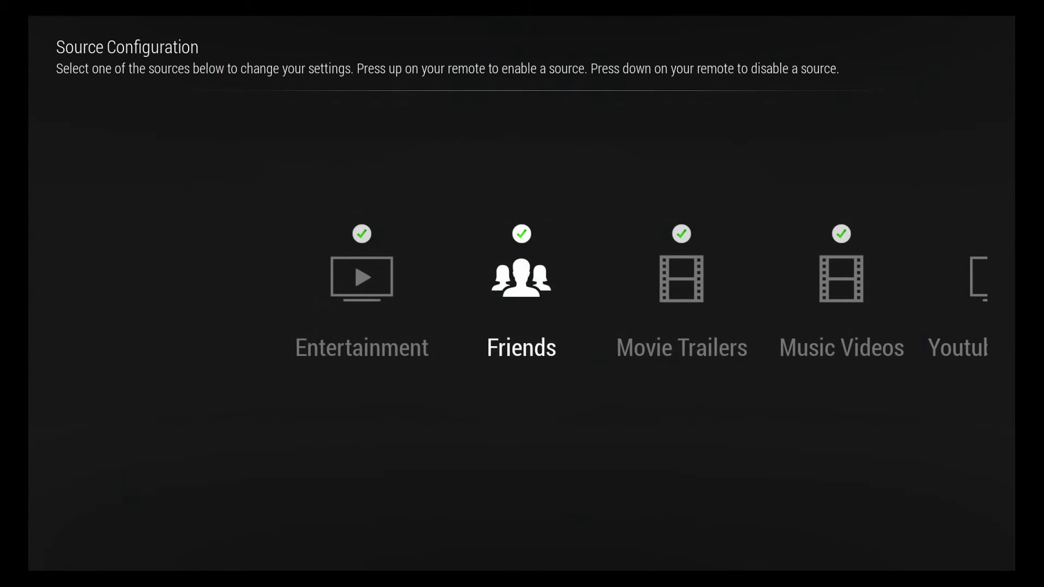
Close the feed configuration and open the installed applications list from the home shelf.
key("Escape")
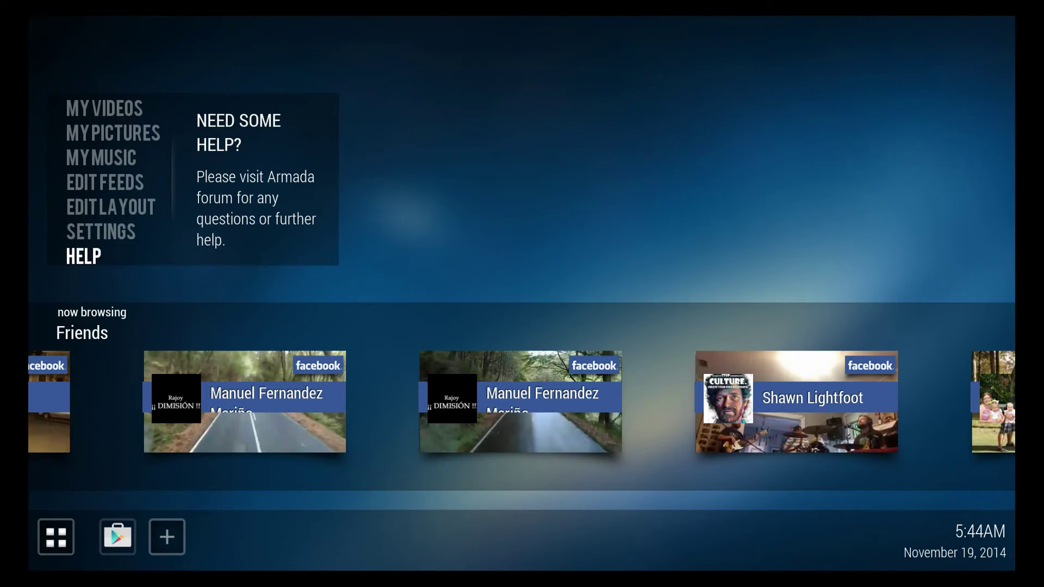
key("Down")
key("Down")
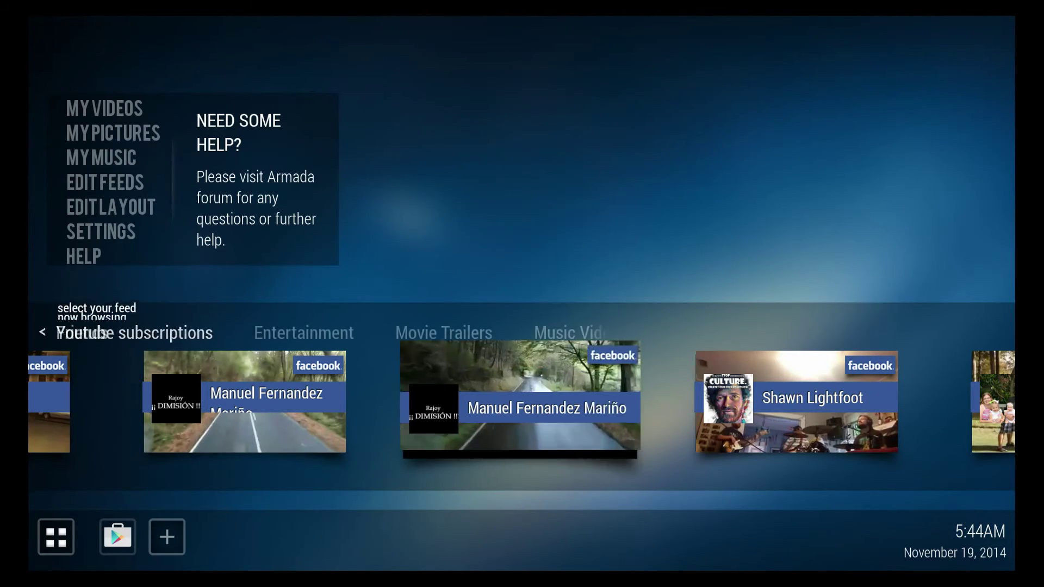
key("Down")
key("Left")
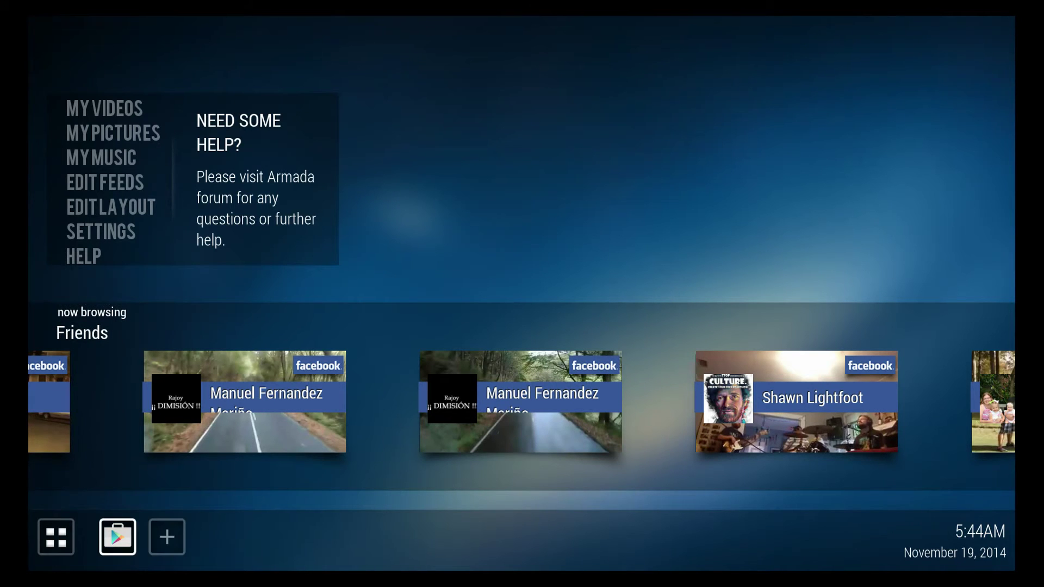
key("Left")
key("Return")
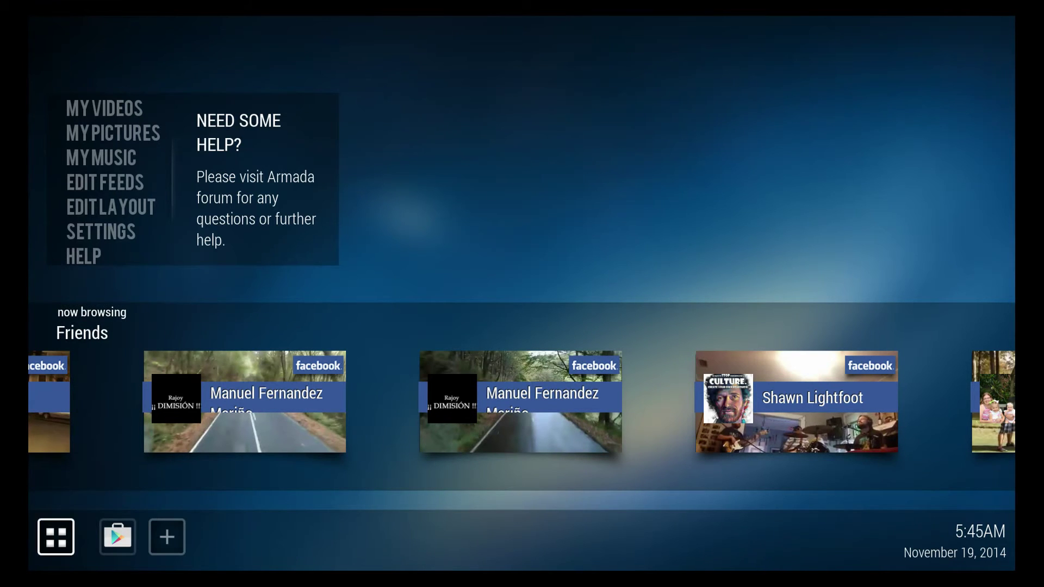
Go past FileBrowser to the bottom row and launch SettingsMbox.
key("Down")
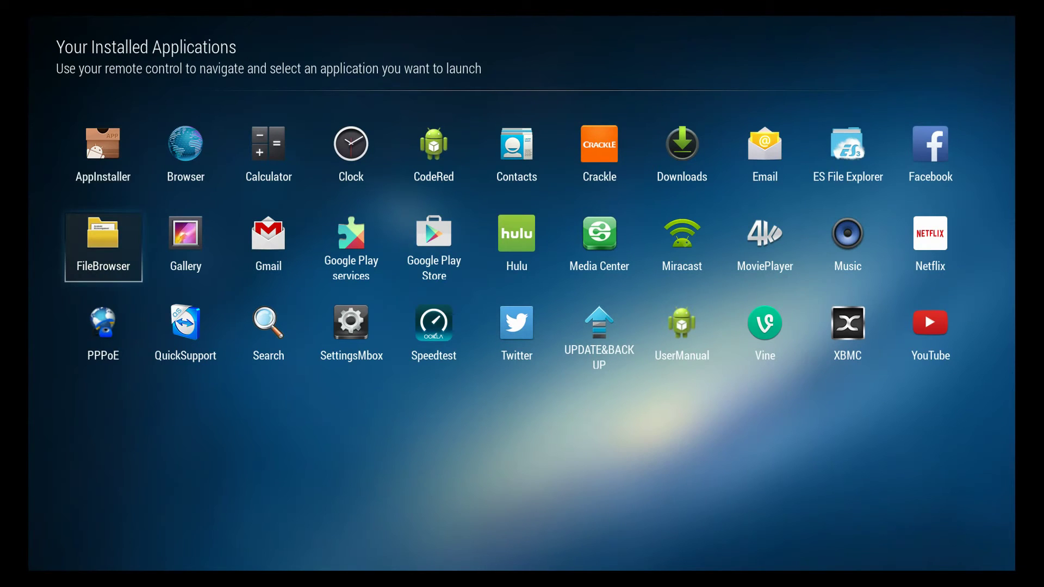
key("Down")
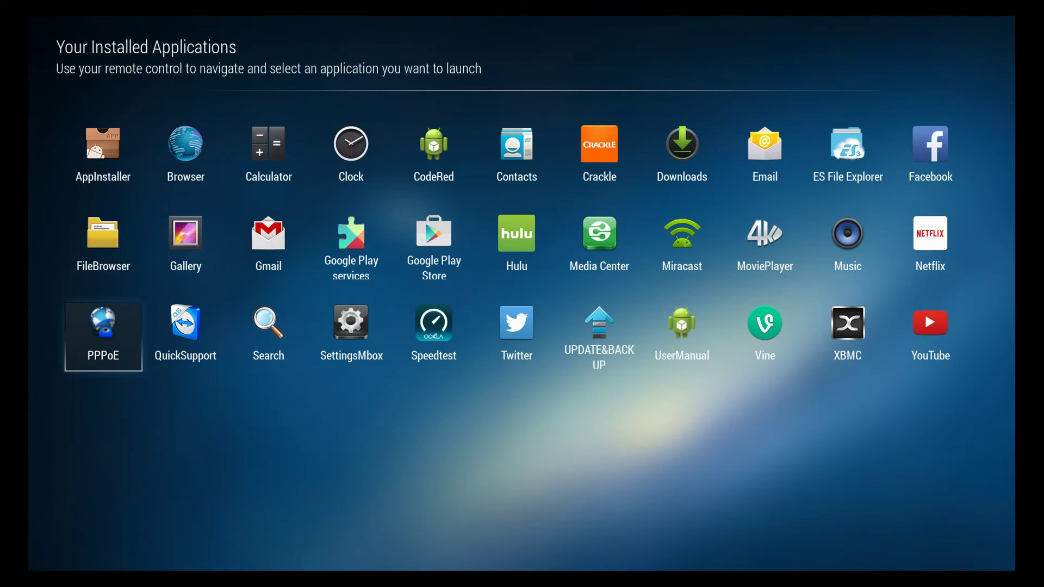
key("Right")
key("Right")
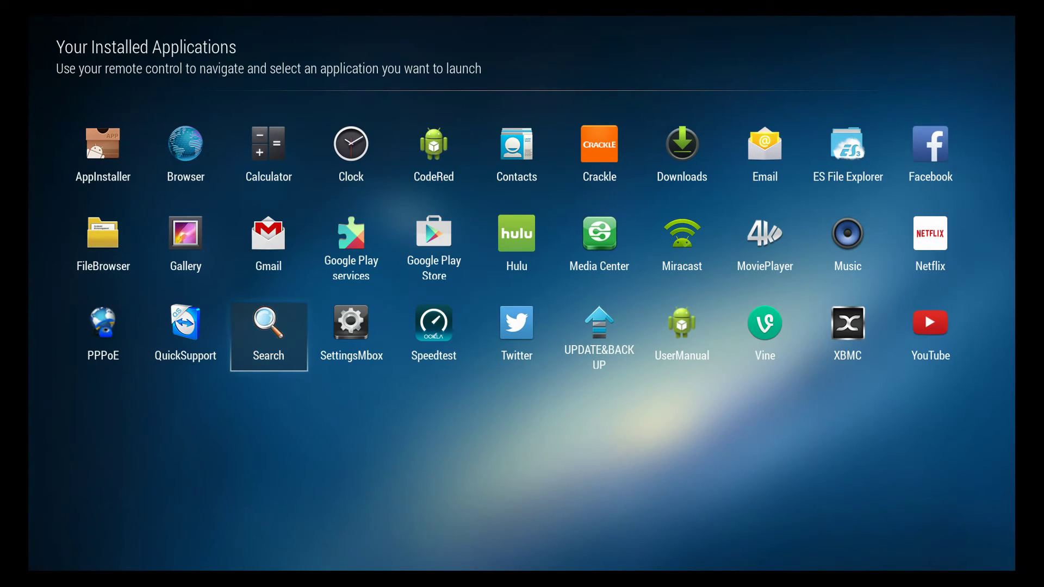
key("Right")
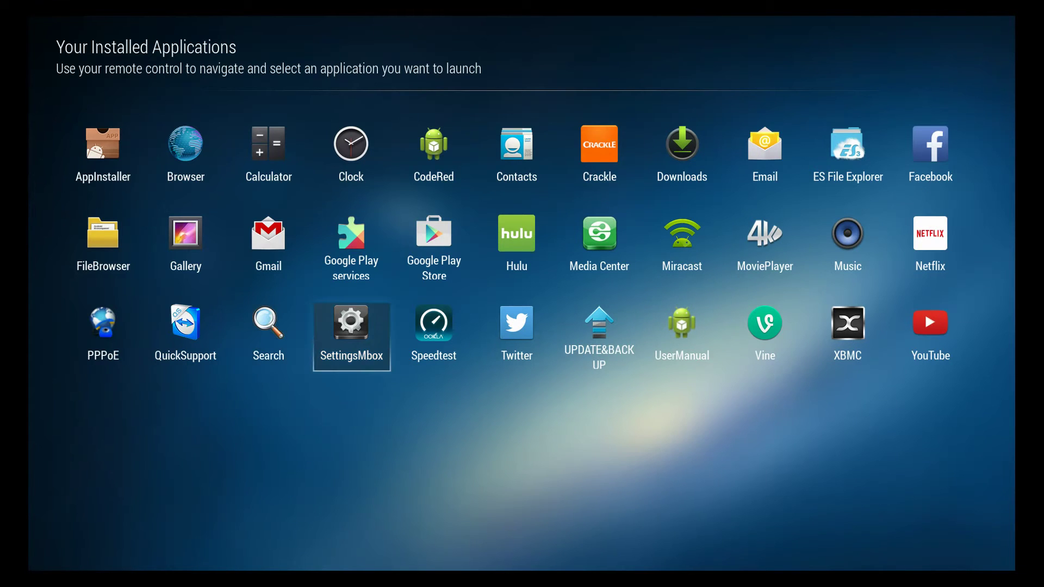
key("Return")
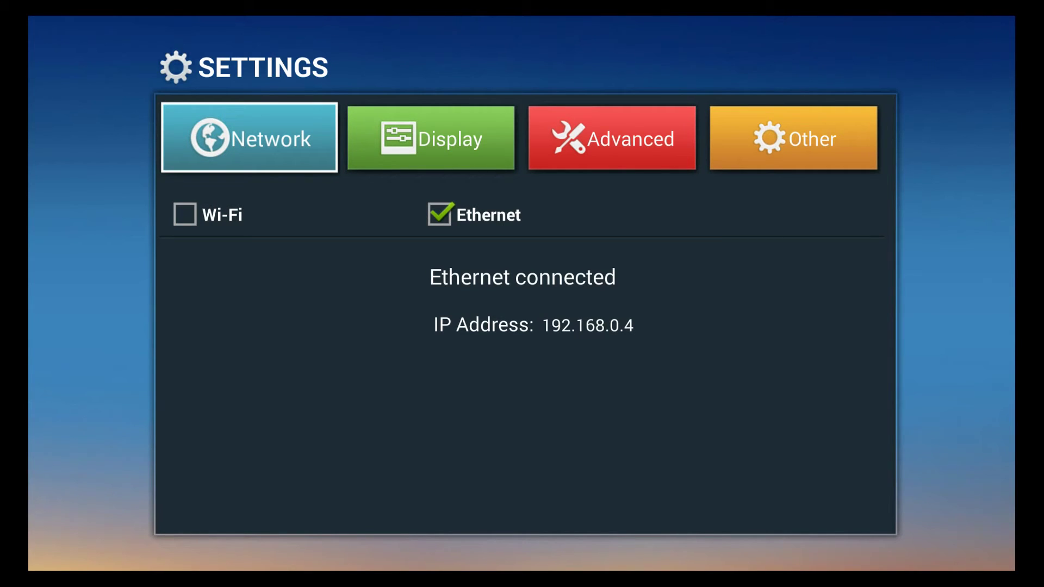
Raise Display Position on the Display tab to 89%, then exit to the launcher's Friends feed.
key("Right")
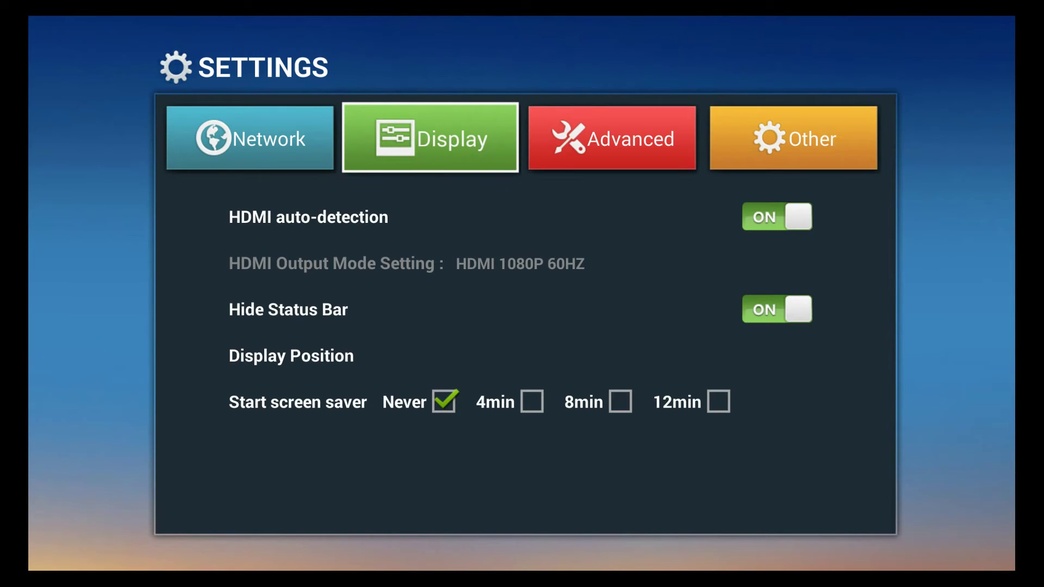
key("Down")
key("Down")
key("Down")
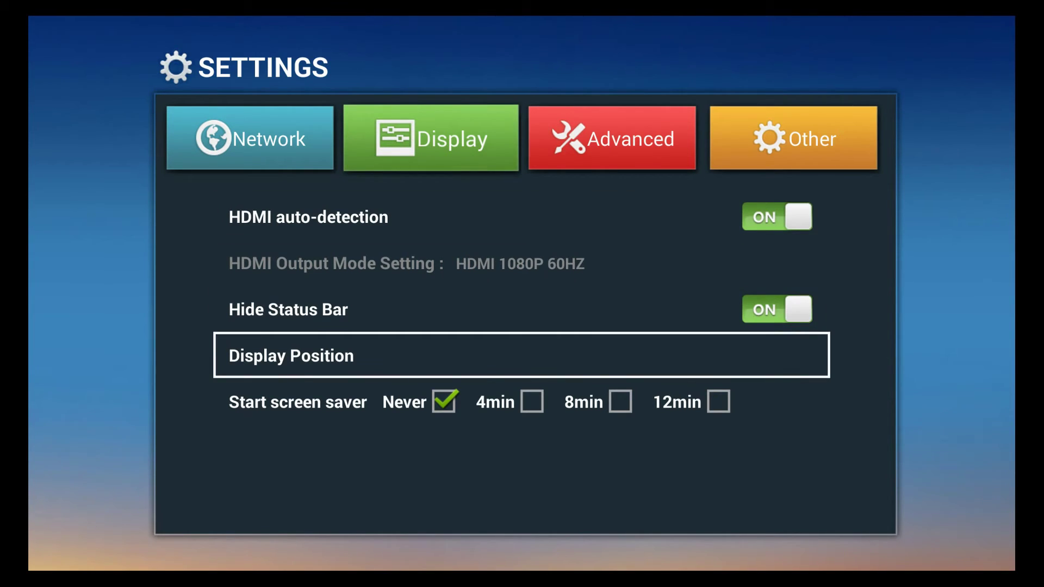
key("Return")
key("Down")
key("Down")
key("Down")
key("Down")
key("Down")
key("Down")
key("Down")
key("Down")
key("Down")
key("Up")
key("Up")
key("Up")
key("Up")
key("Up")
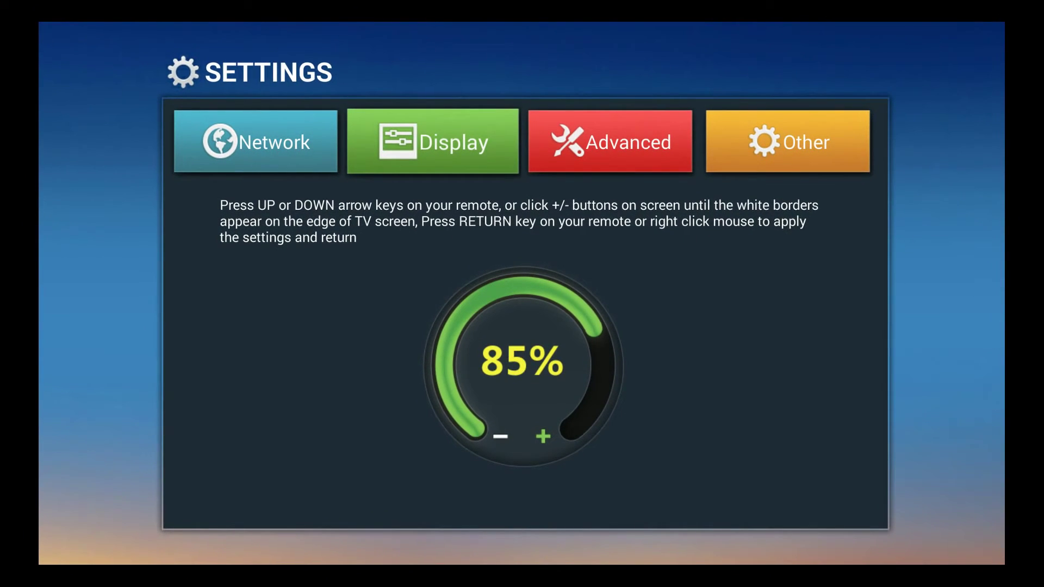
key("Up")
key("Up")
key("Up")
key("Up")
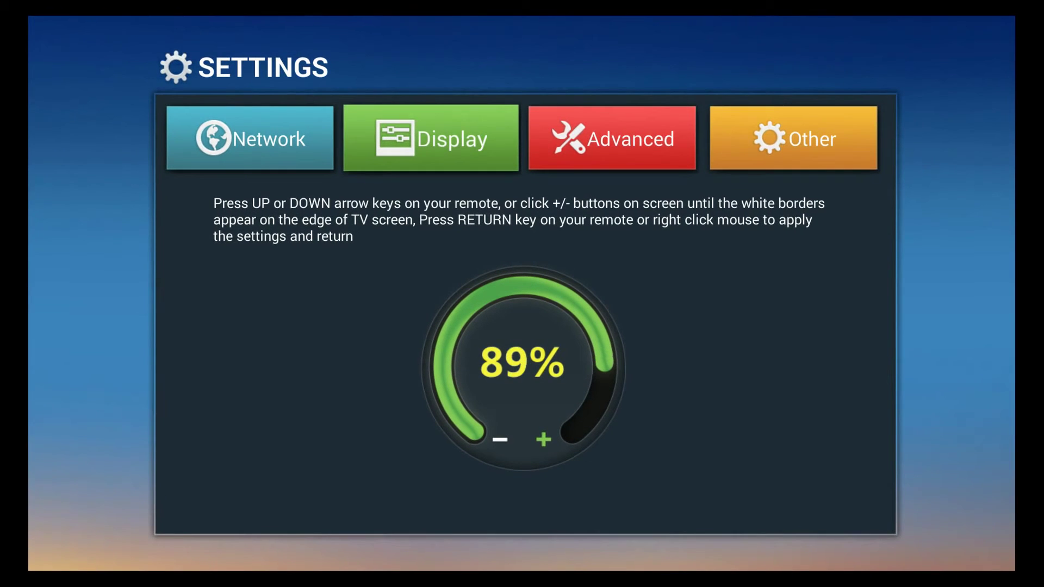
key("Return")
key("Escape")
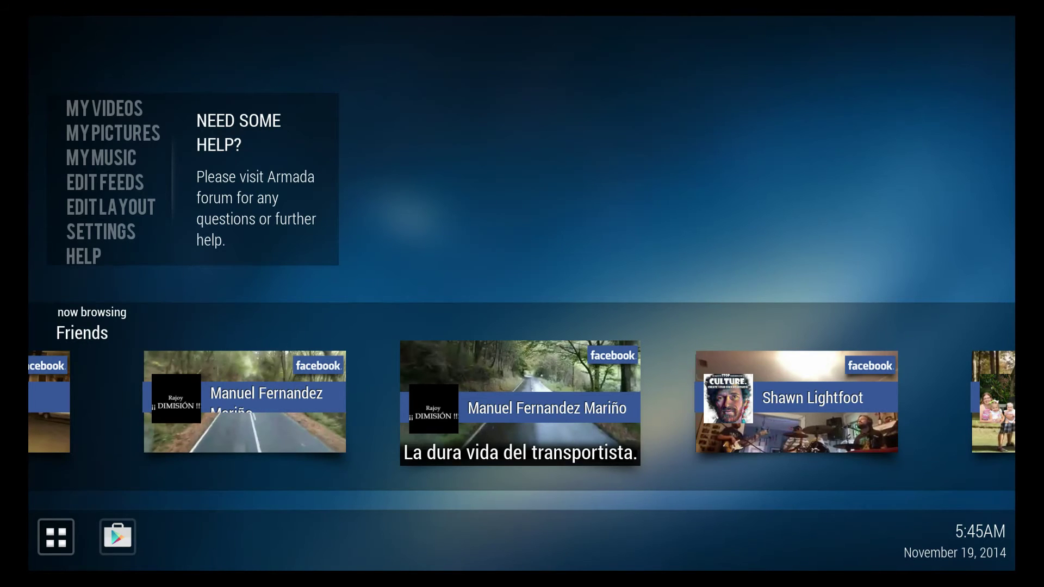
Use the shelf's + button to pick Netflix from the app grid and add it.
key("Down")
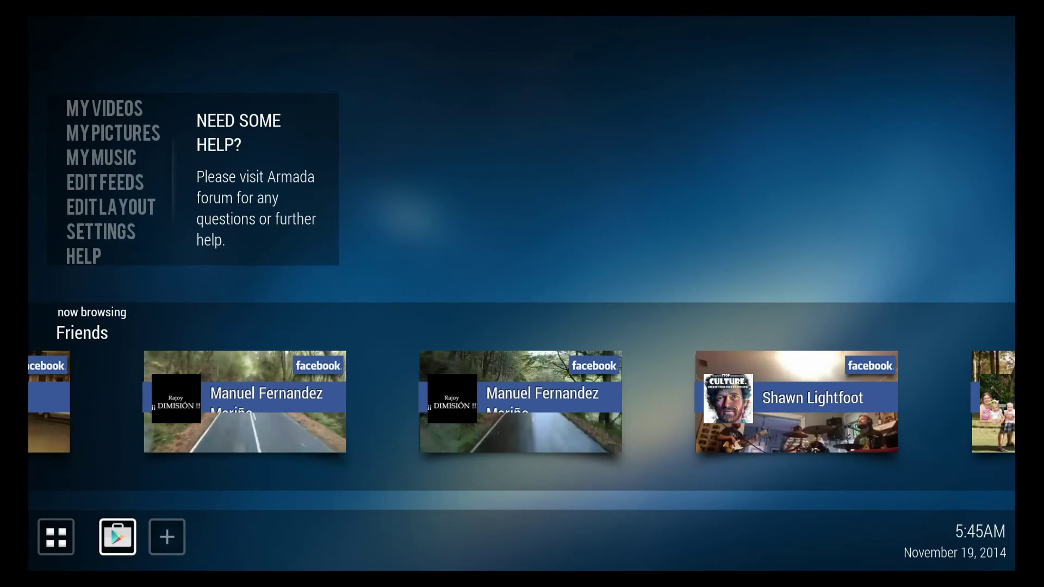
key("Right")
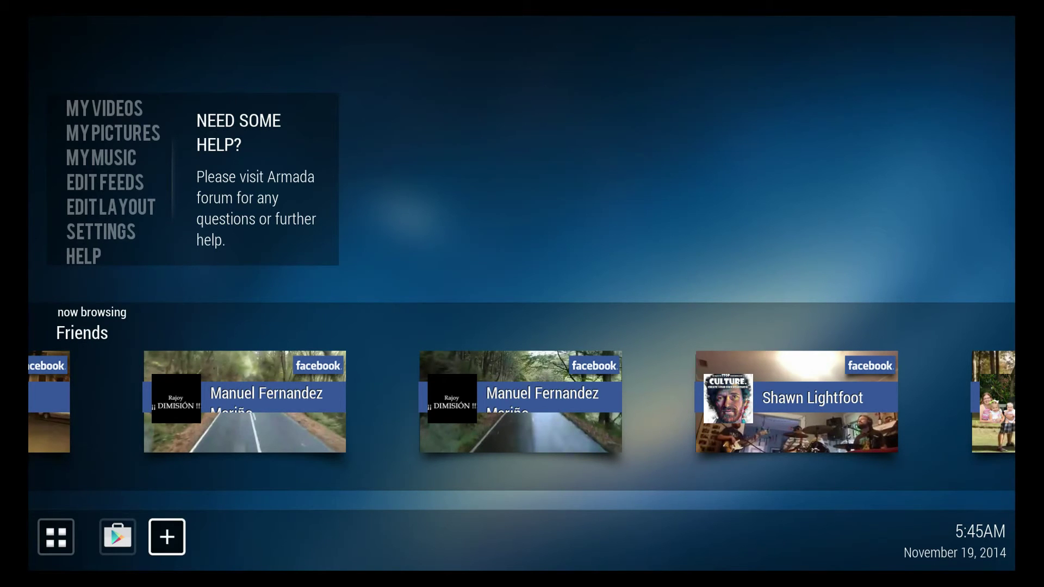
key("Return")
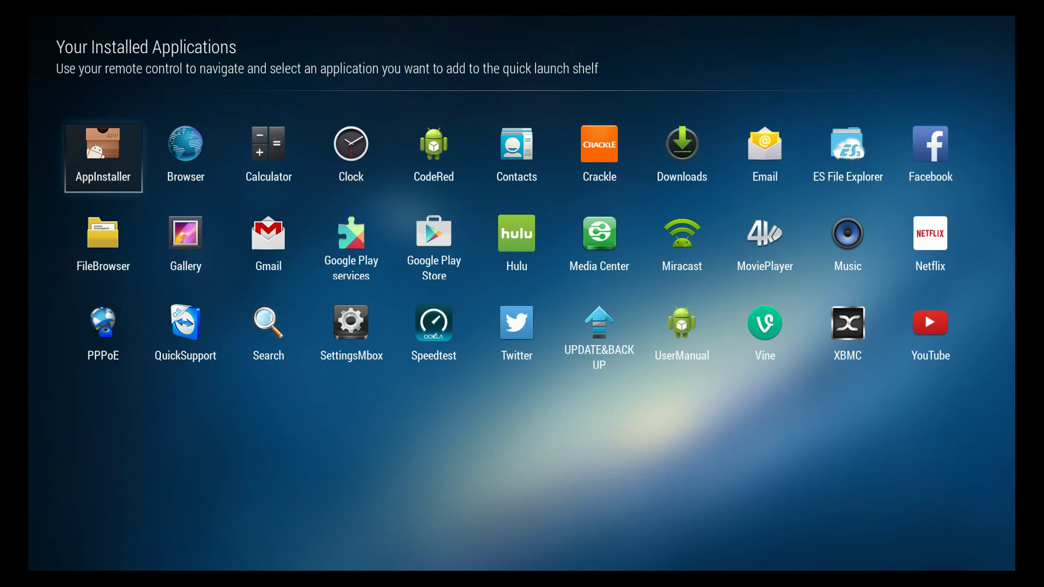
key("Down")
key("Down")
key("Right")
key("Right")
key("Right")
key("Right")
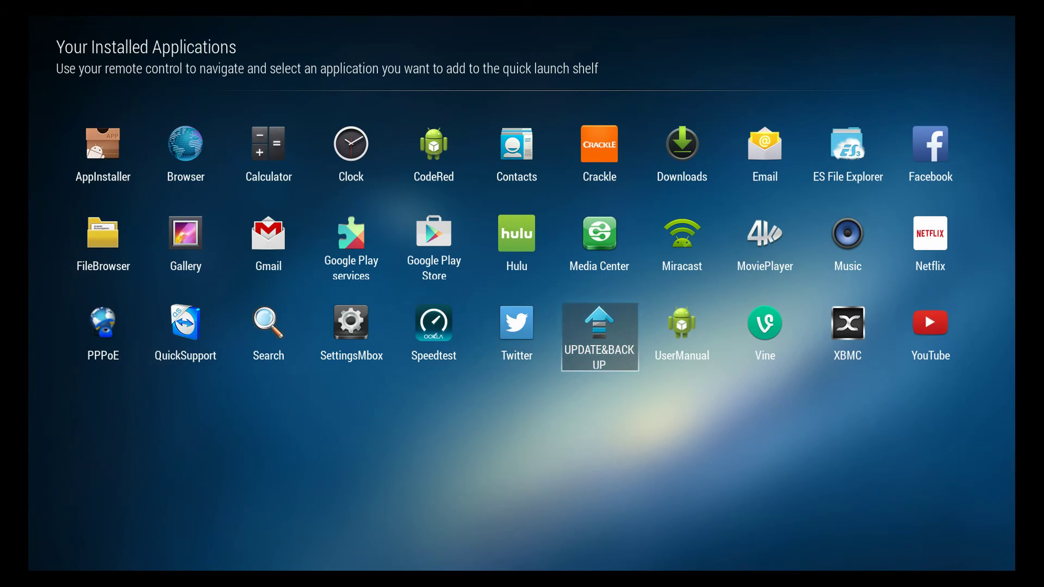
key("Right")
key("Right")
key("Right")
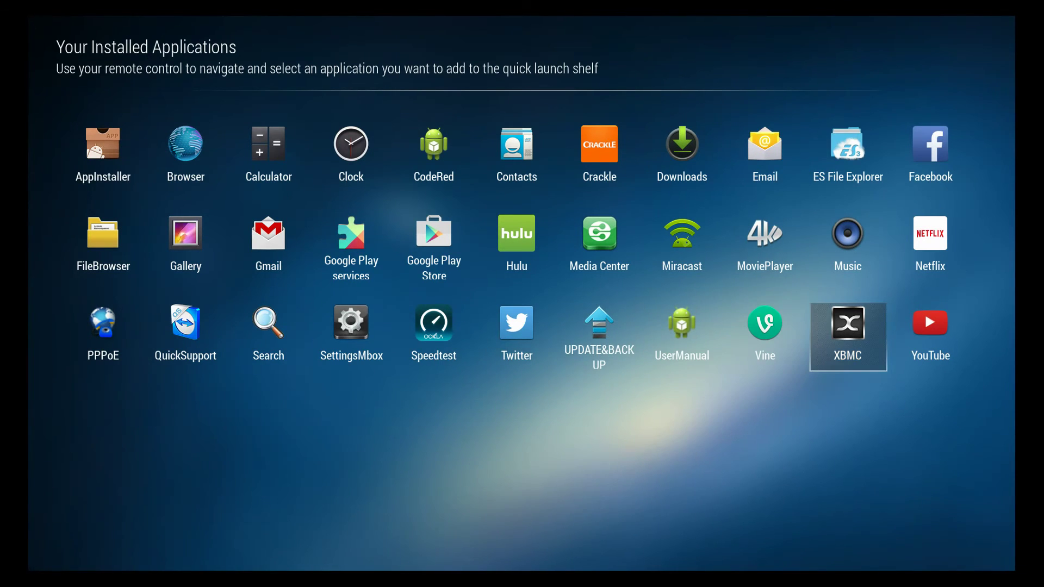
key("Up")
key("Right")
key("Return")
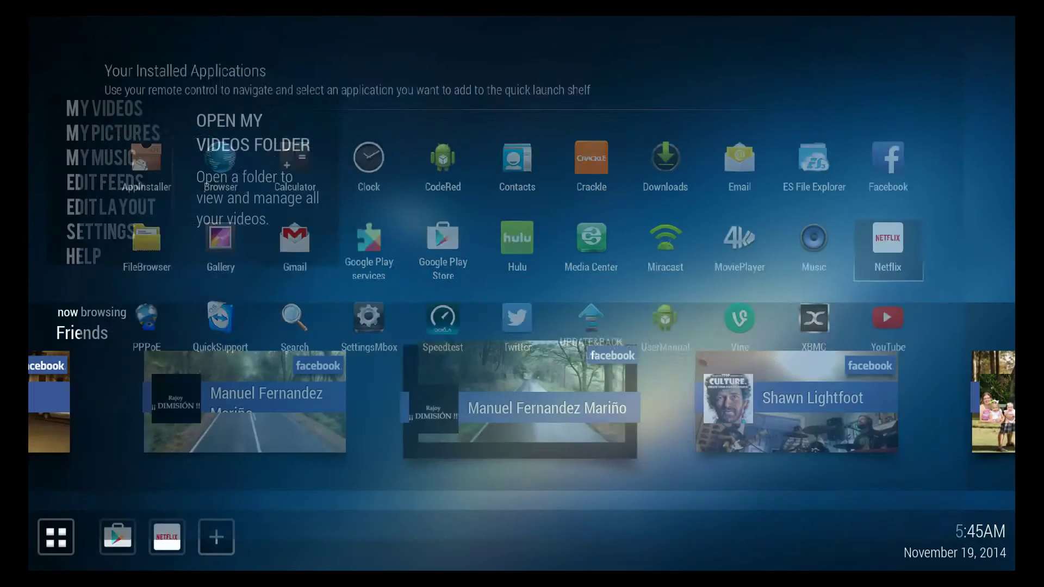
Launch the Google Play Store from the quick launch shelf.
key("Down")
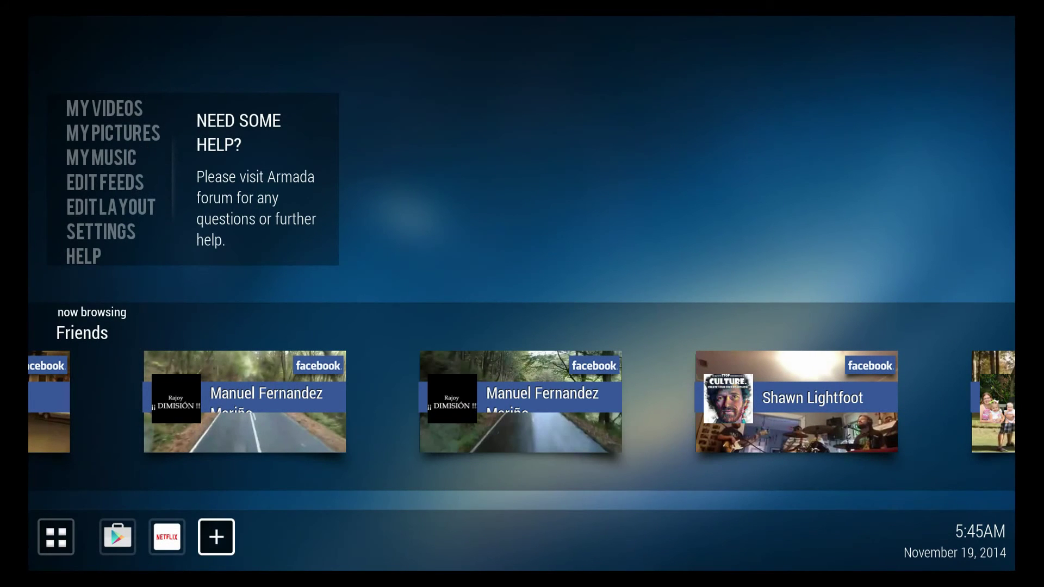
key("Left")
key("Left")
key("Right")
key("Left")
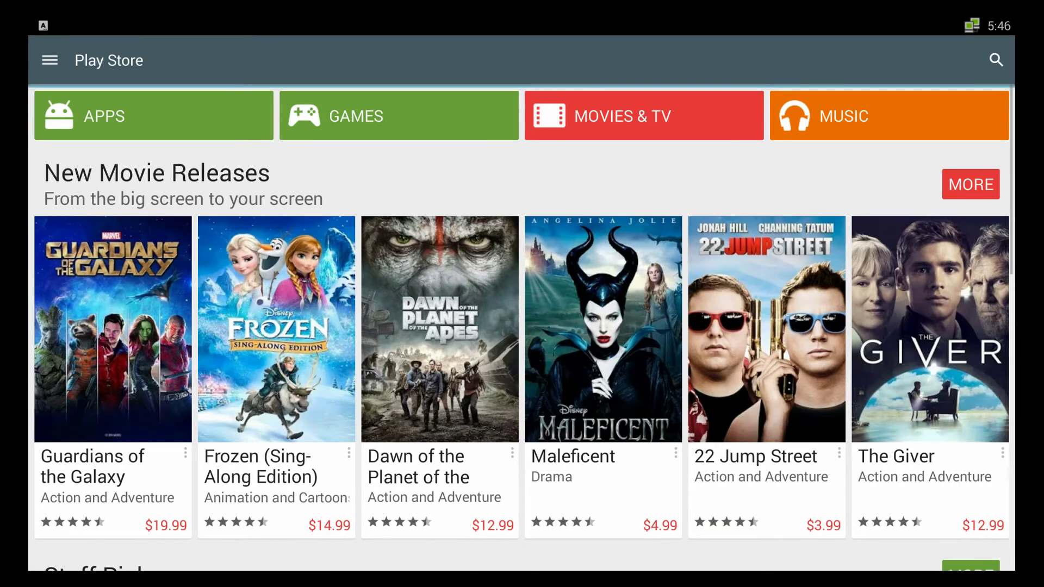
key("Down")
key("Down")
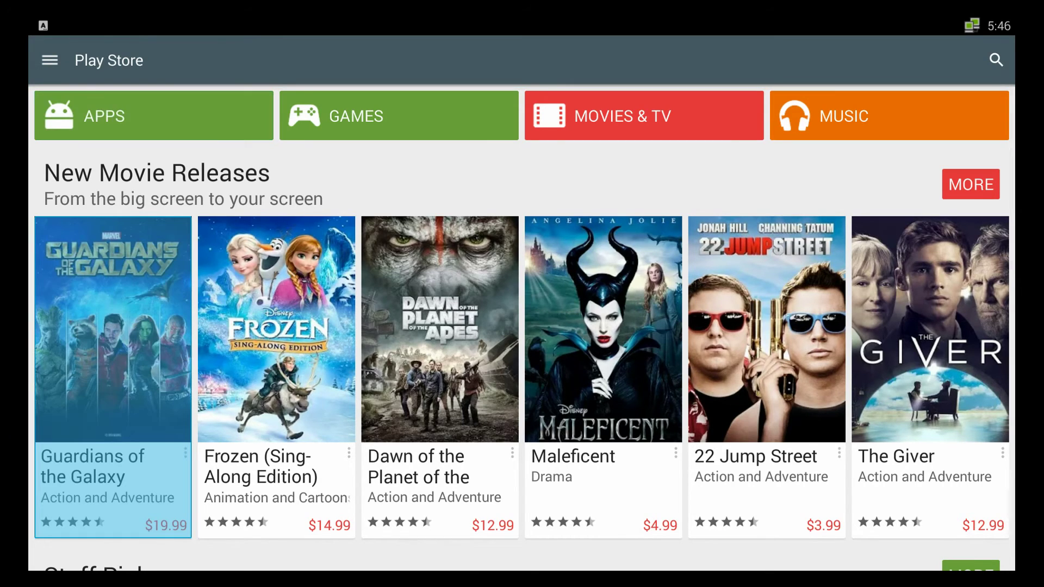
key("Down")
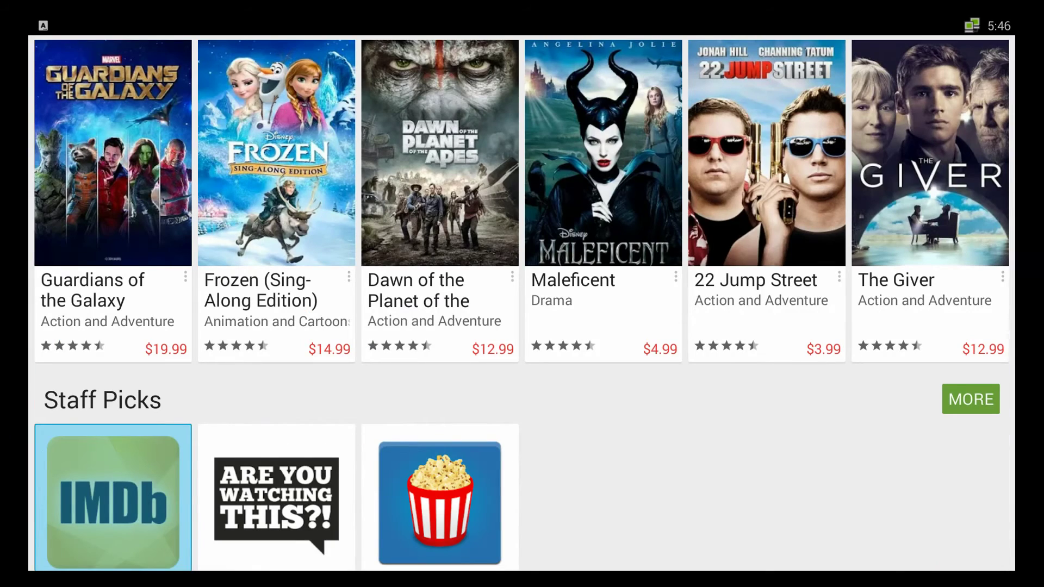
key("Down")
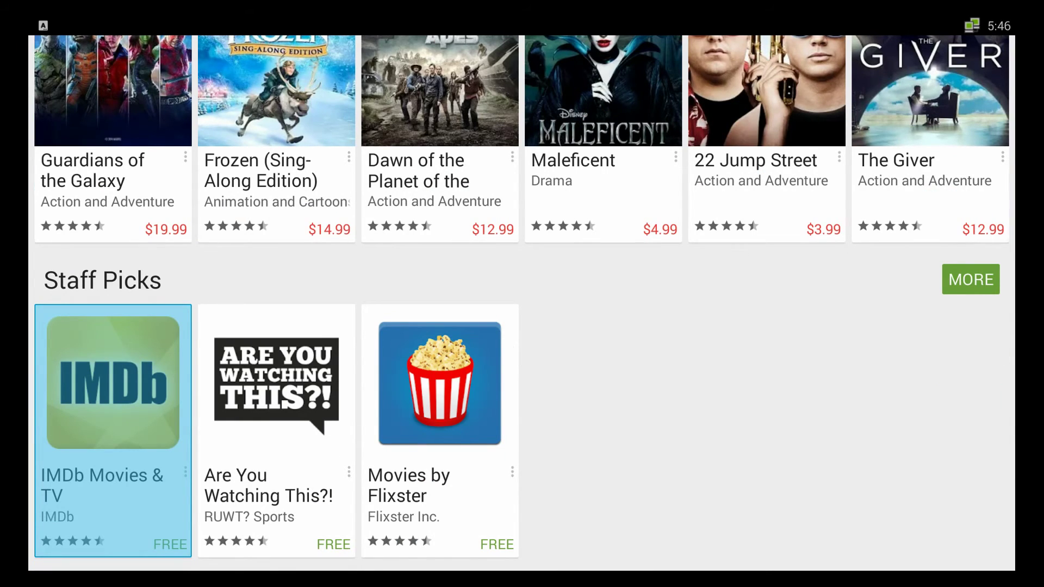
key("Up")
key("Up")
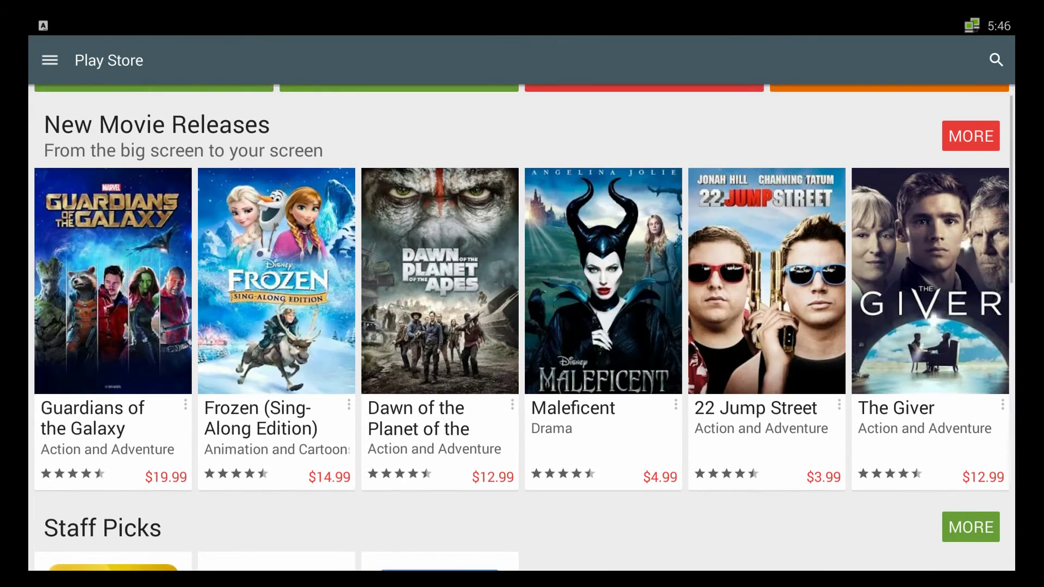
key("Up")
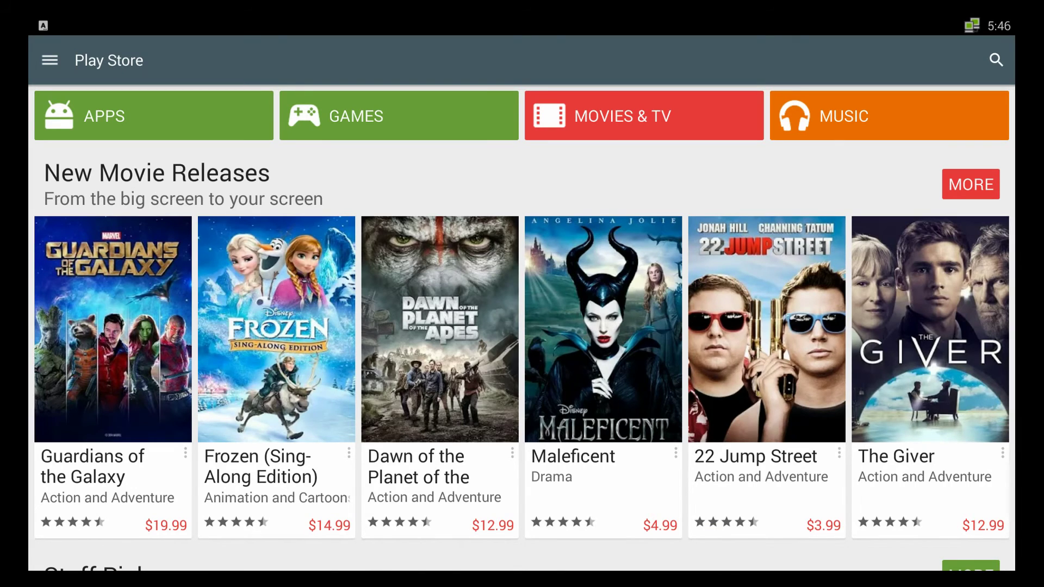
key("Up")
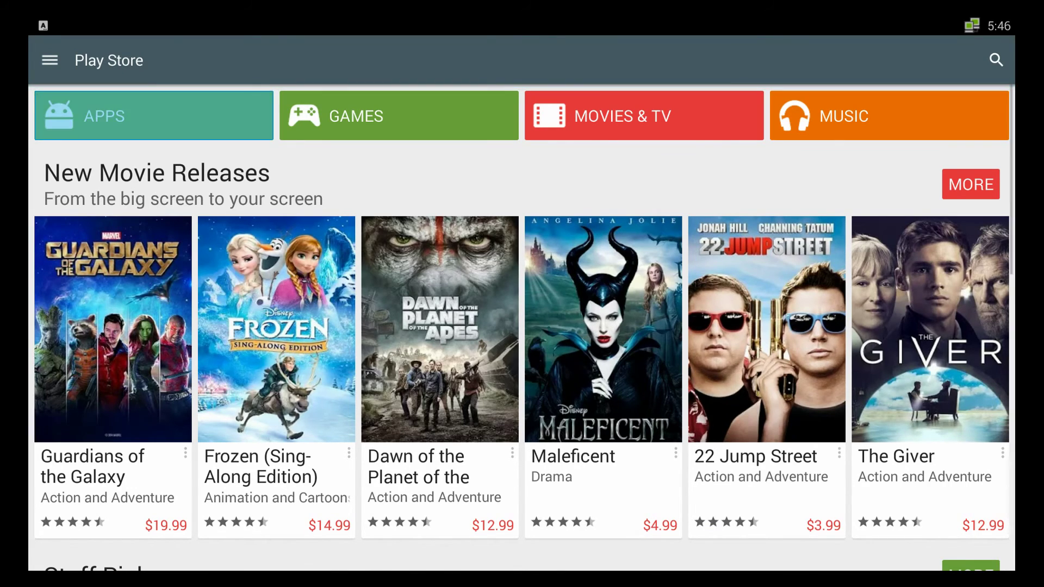
key("Down")
key("Right")
key("Right")
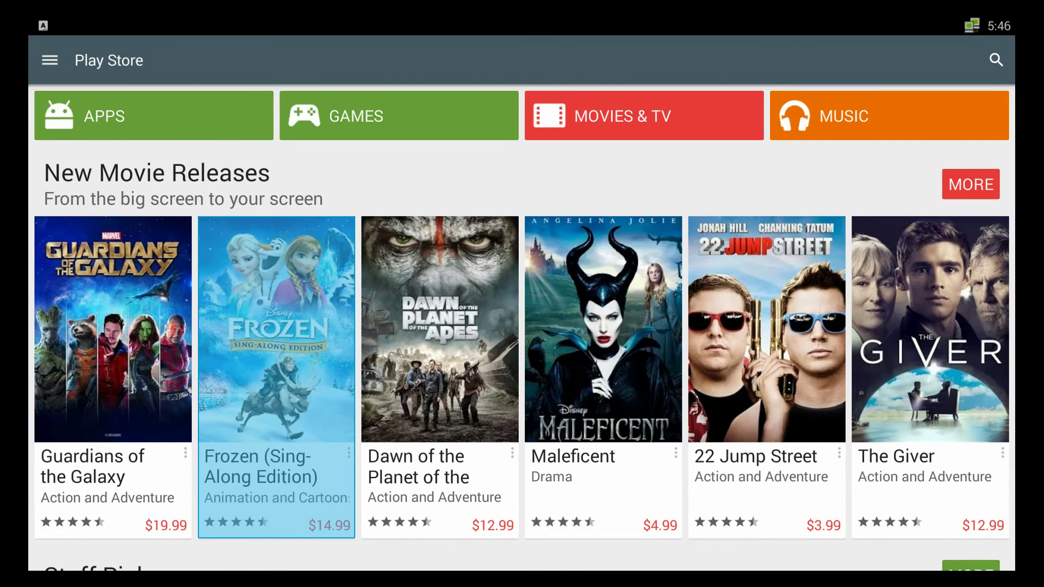
key("Escape")
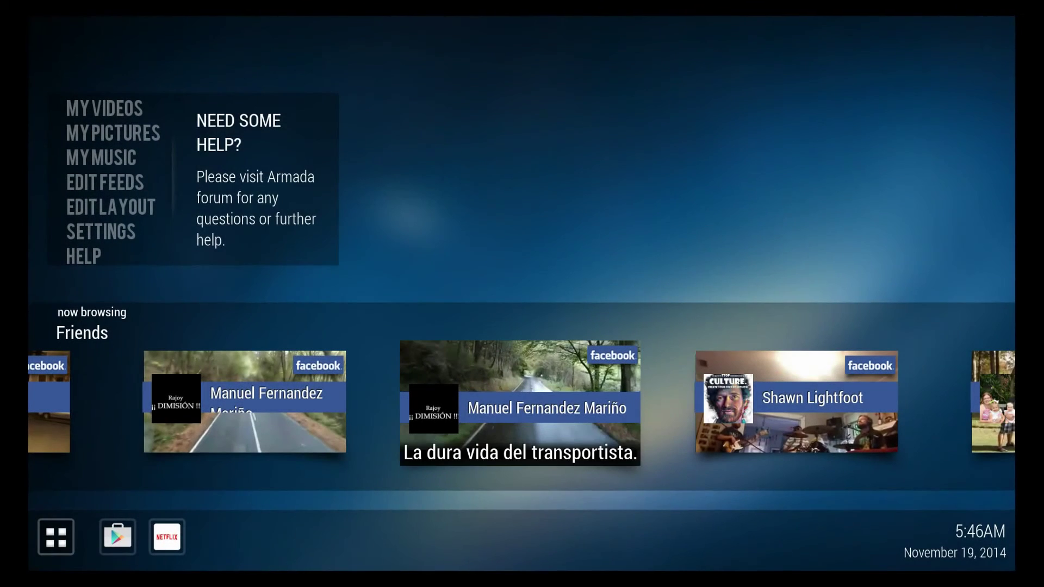